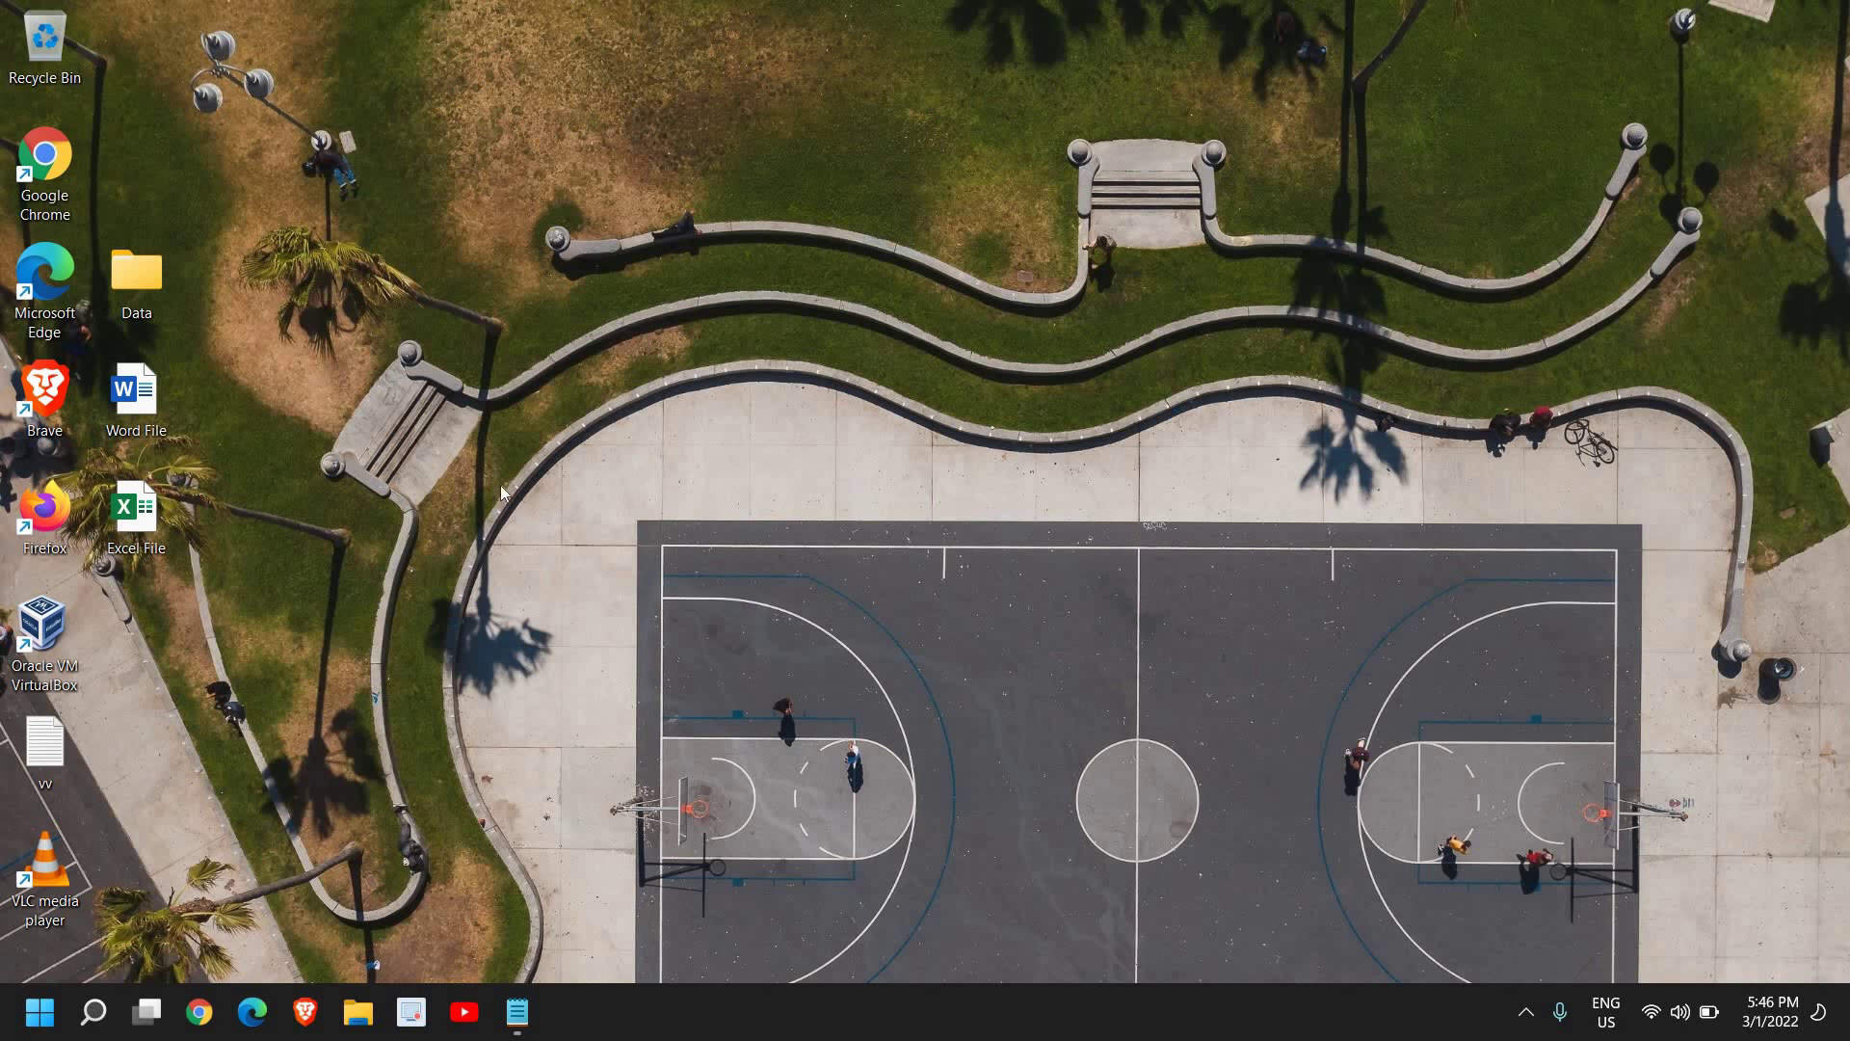
- Launch Chrome from the taskbar and maximize its New Tab window
{"action": "left_click", "coordinate": [202, 1012]}
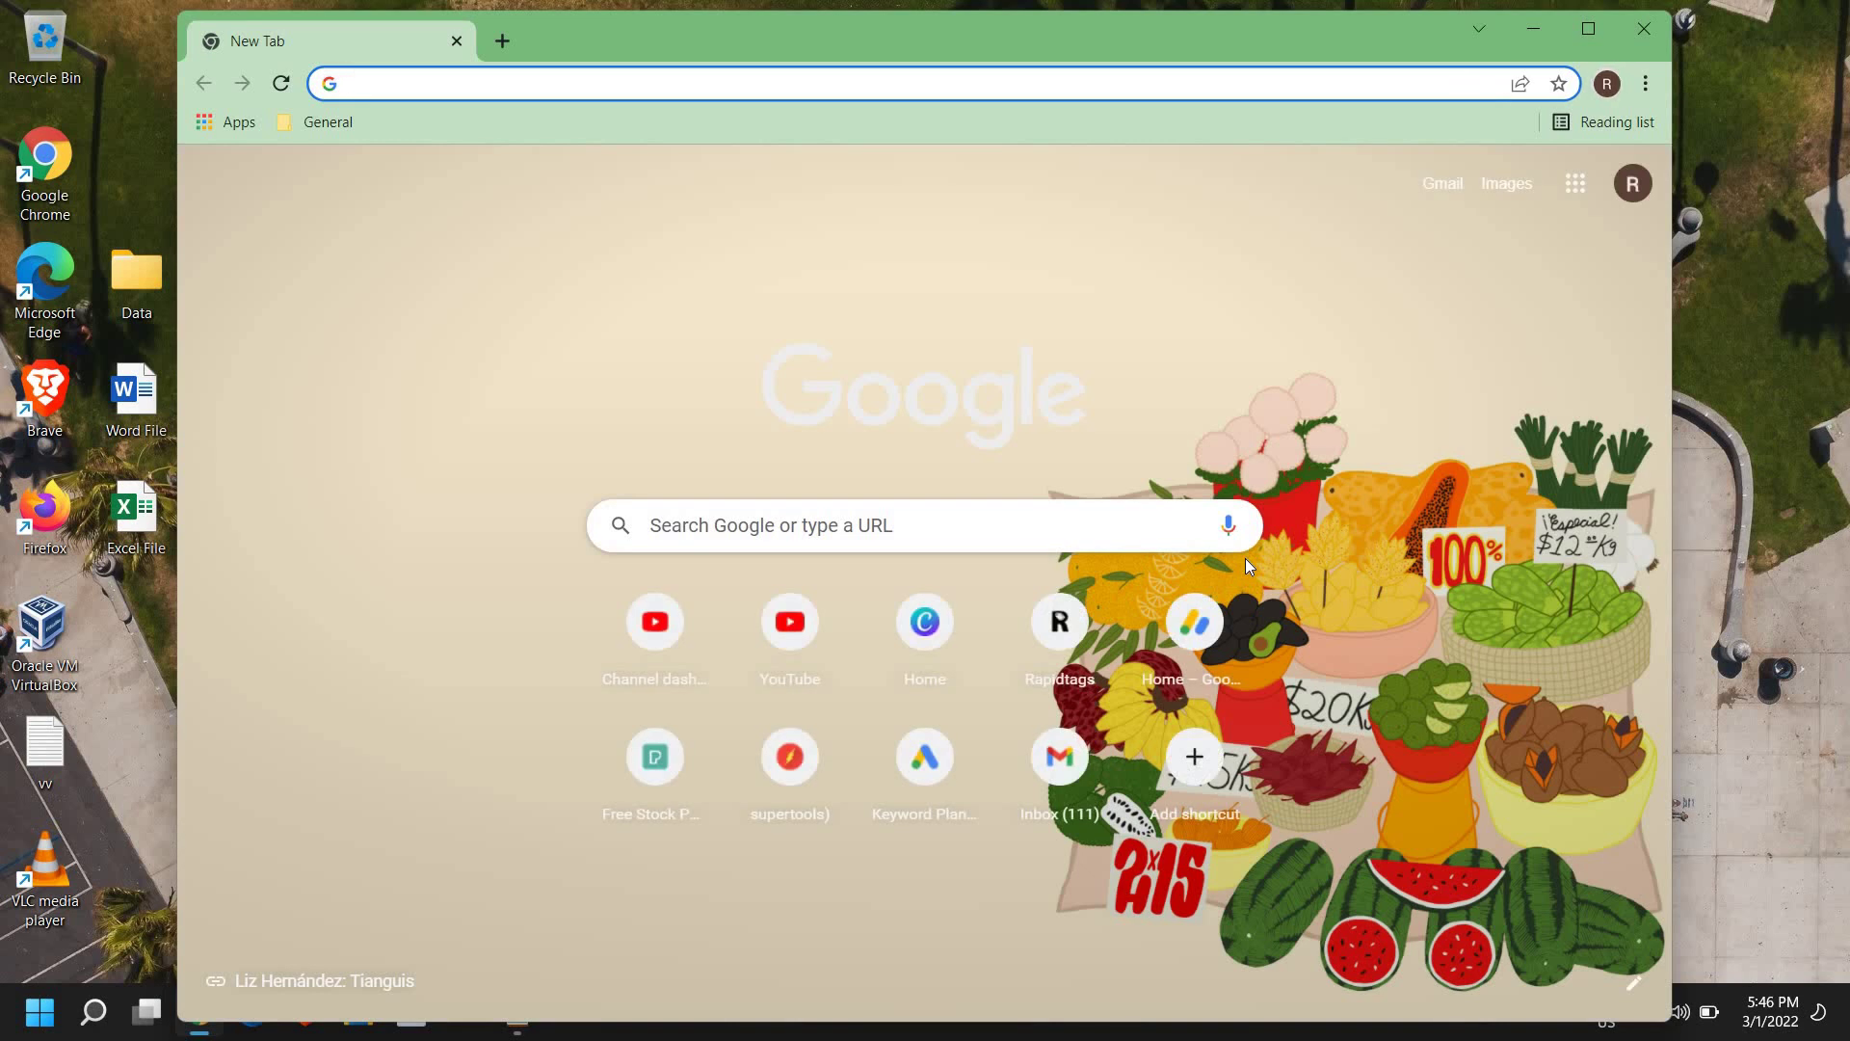
{"action": "left_click", "coordinate": [1590, 28]}
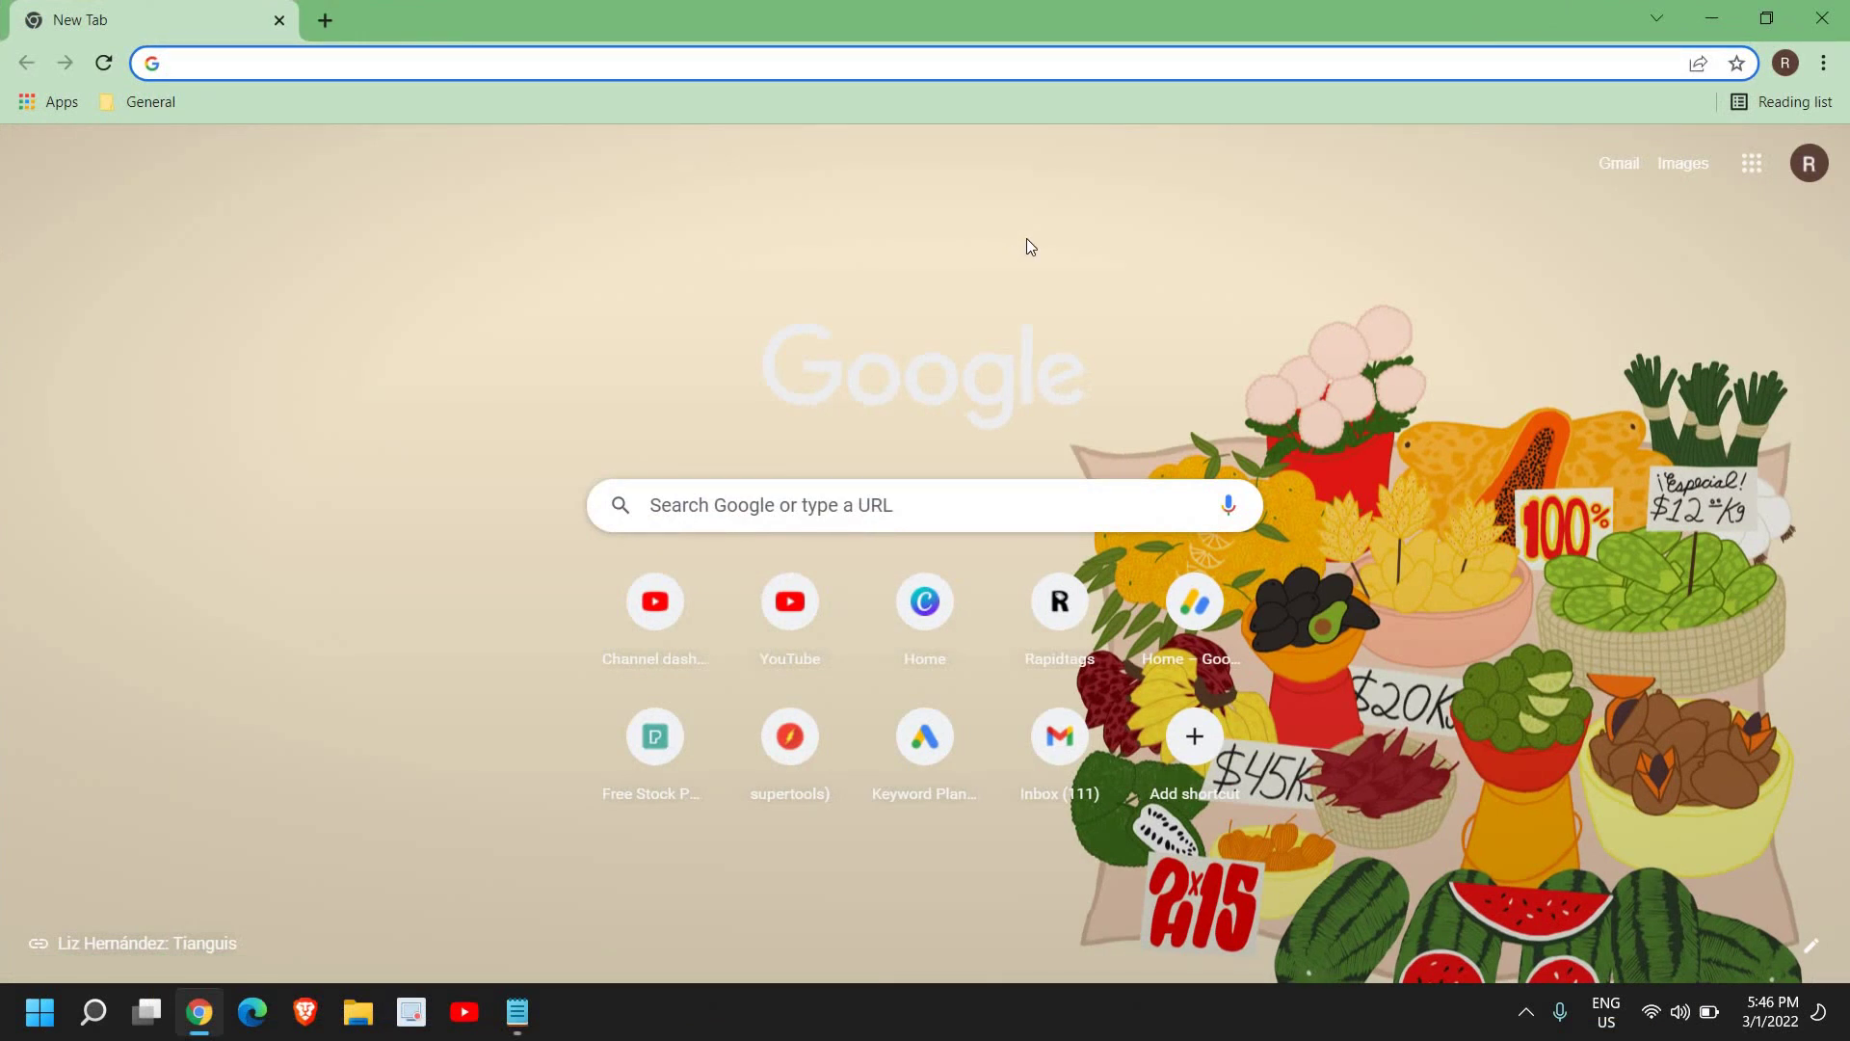
- Run Safety check in Chrome Settings, verifying updates, passwords, Safe Browsing and extensions
{"action": "left_click", "coordinate": [1823, 63]}
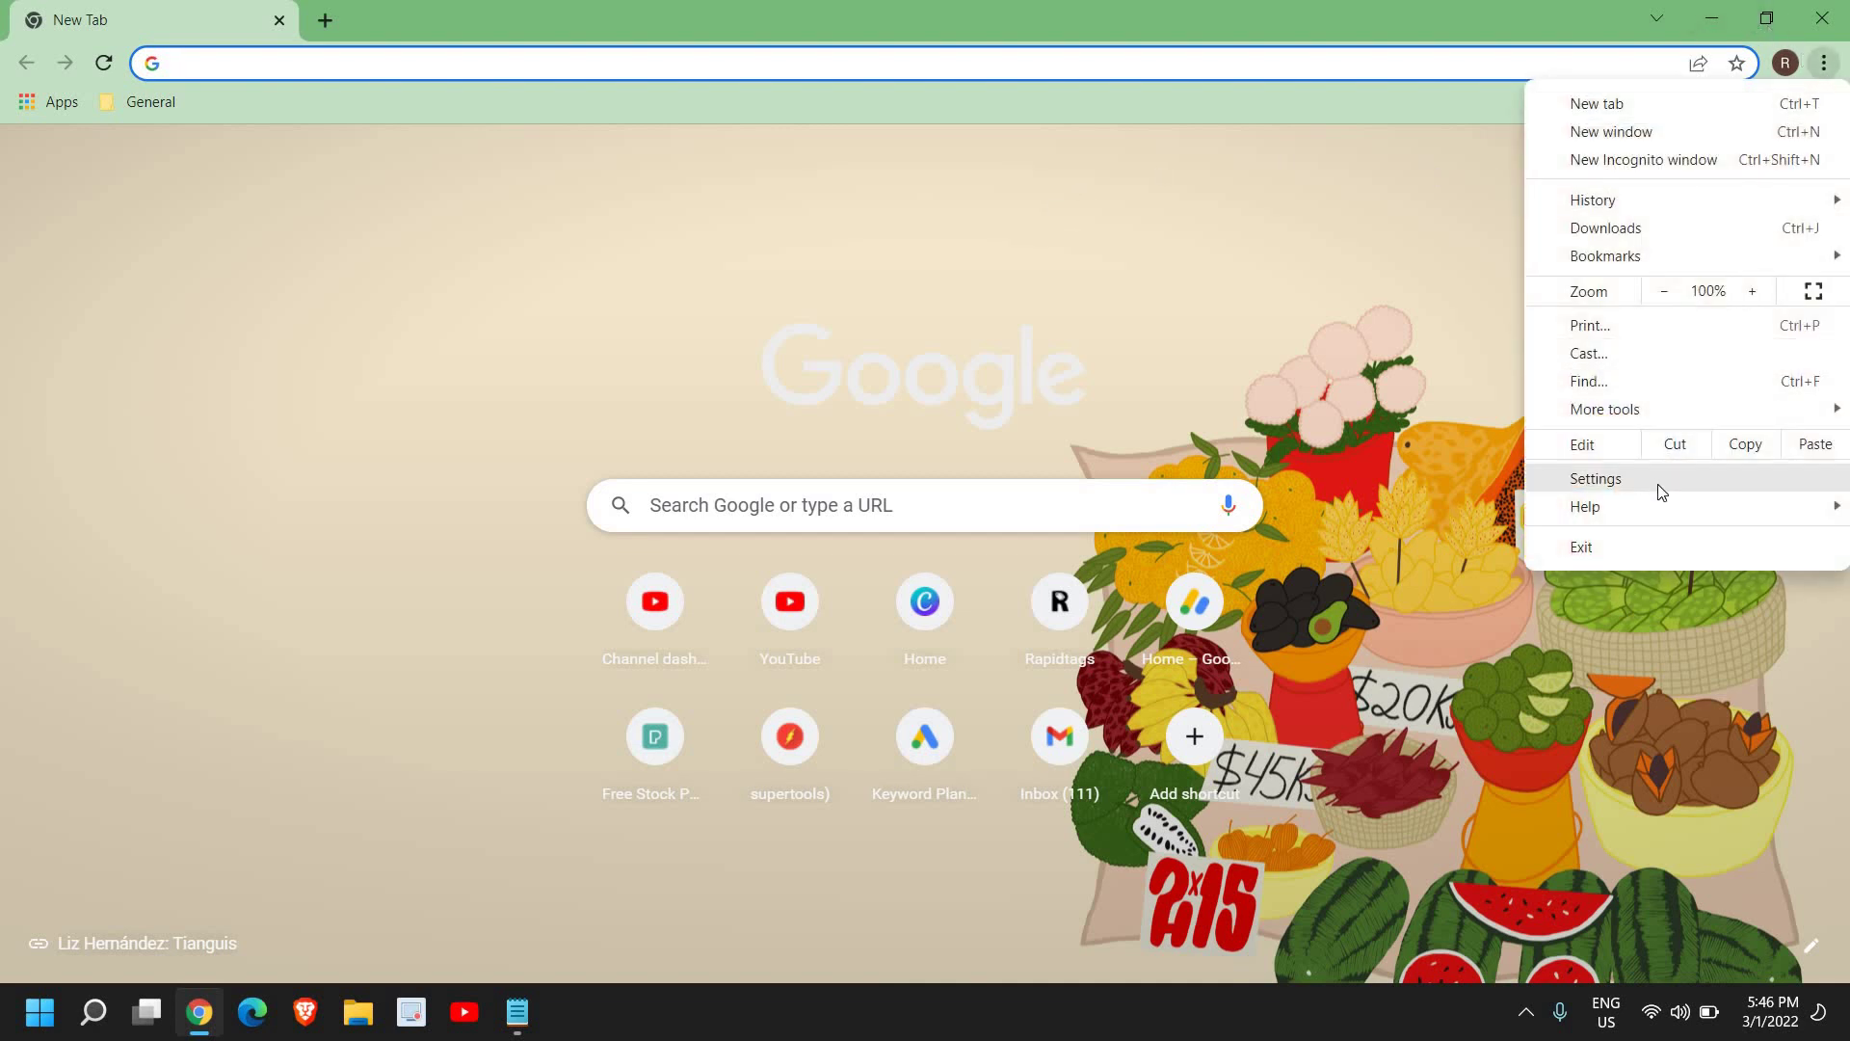
{"action": "left_click", "coordinate": [1596, 479]}
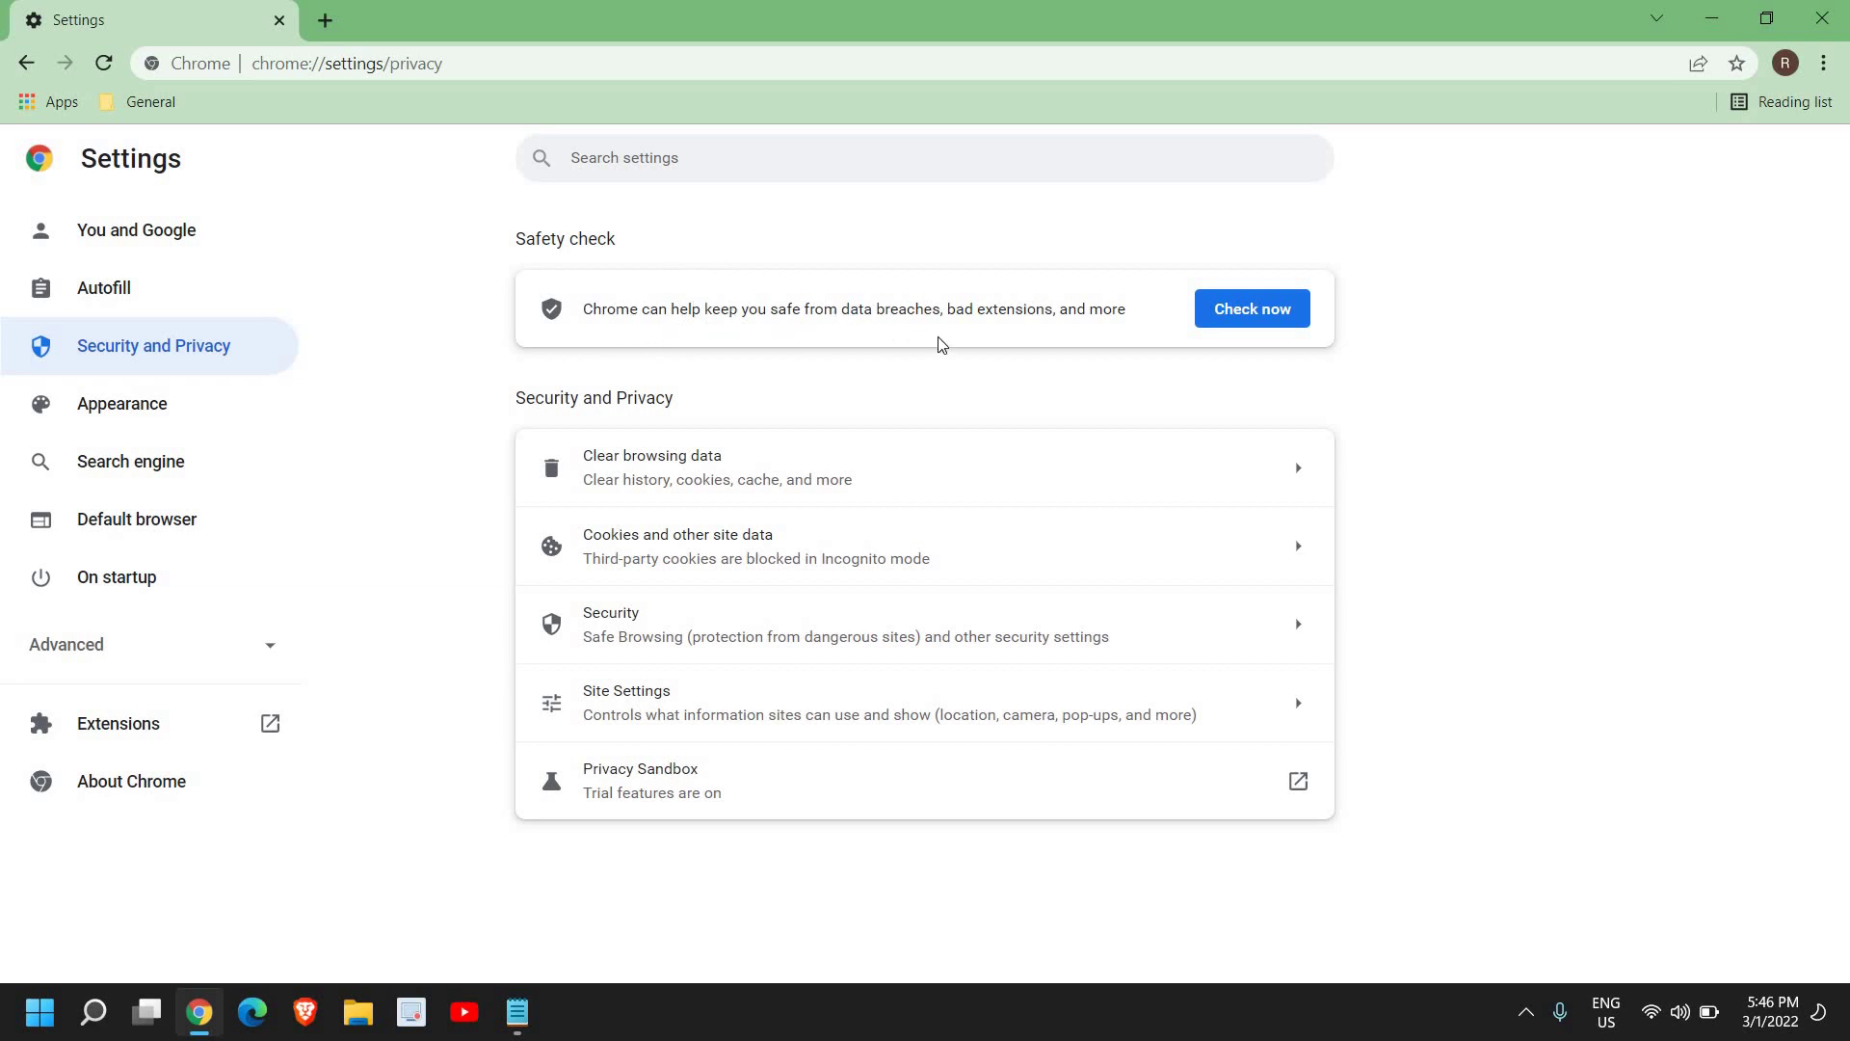
{"action": "left_click", "coordinate": [1250, 307]}
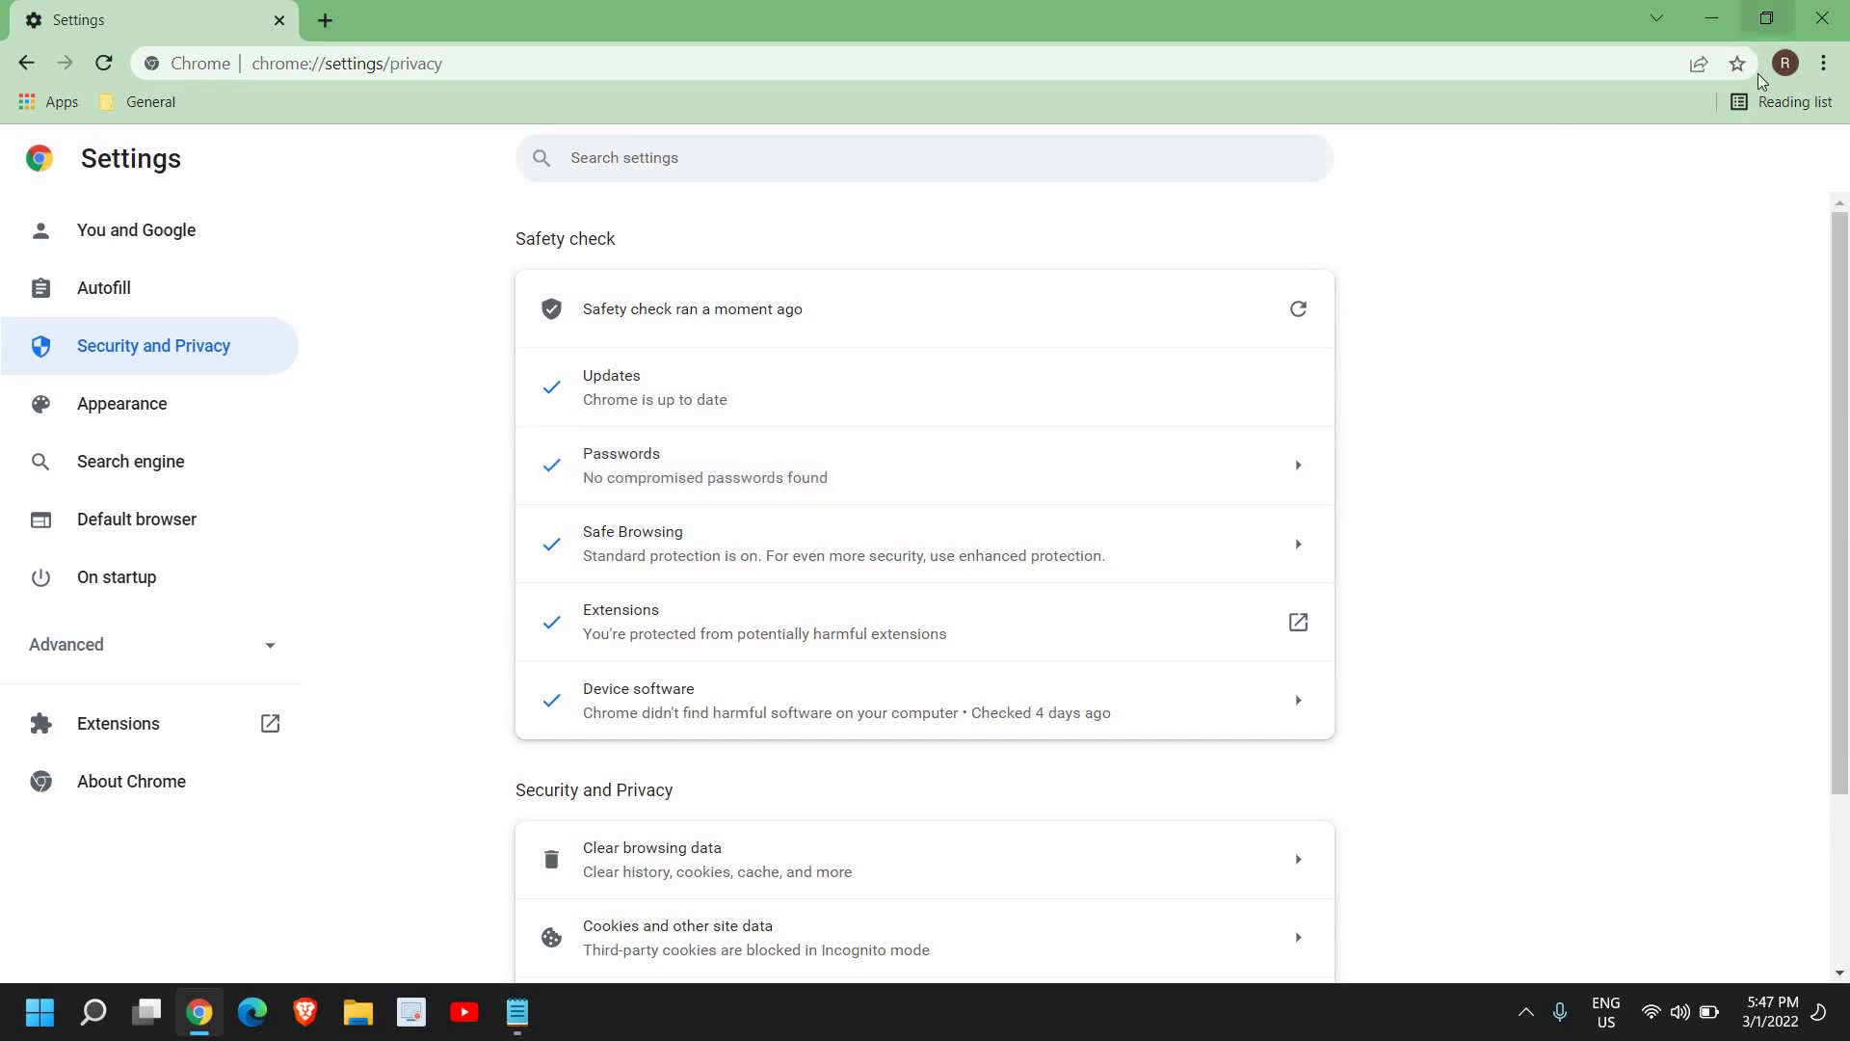
- View About Google Chrome showing up-to-date version 98.0.4758.102 and select the version text
{"action": "left_click", "coordinate": [1830, 64]}
{"action": "mouse_move", "coordinate": [1628, 518]}
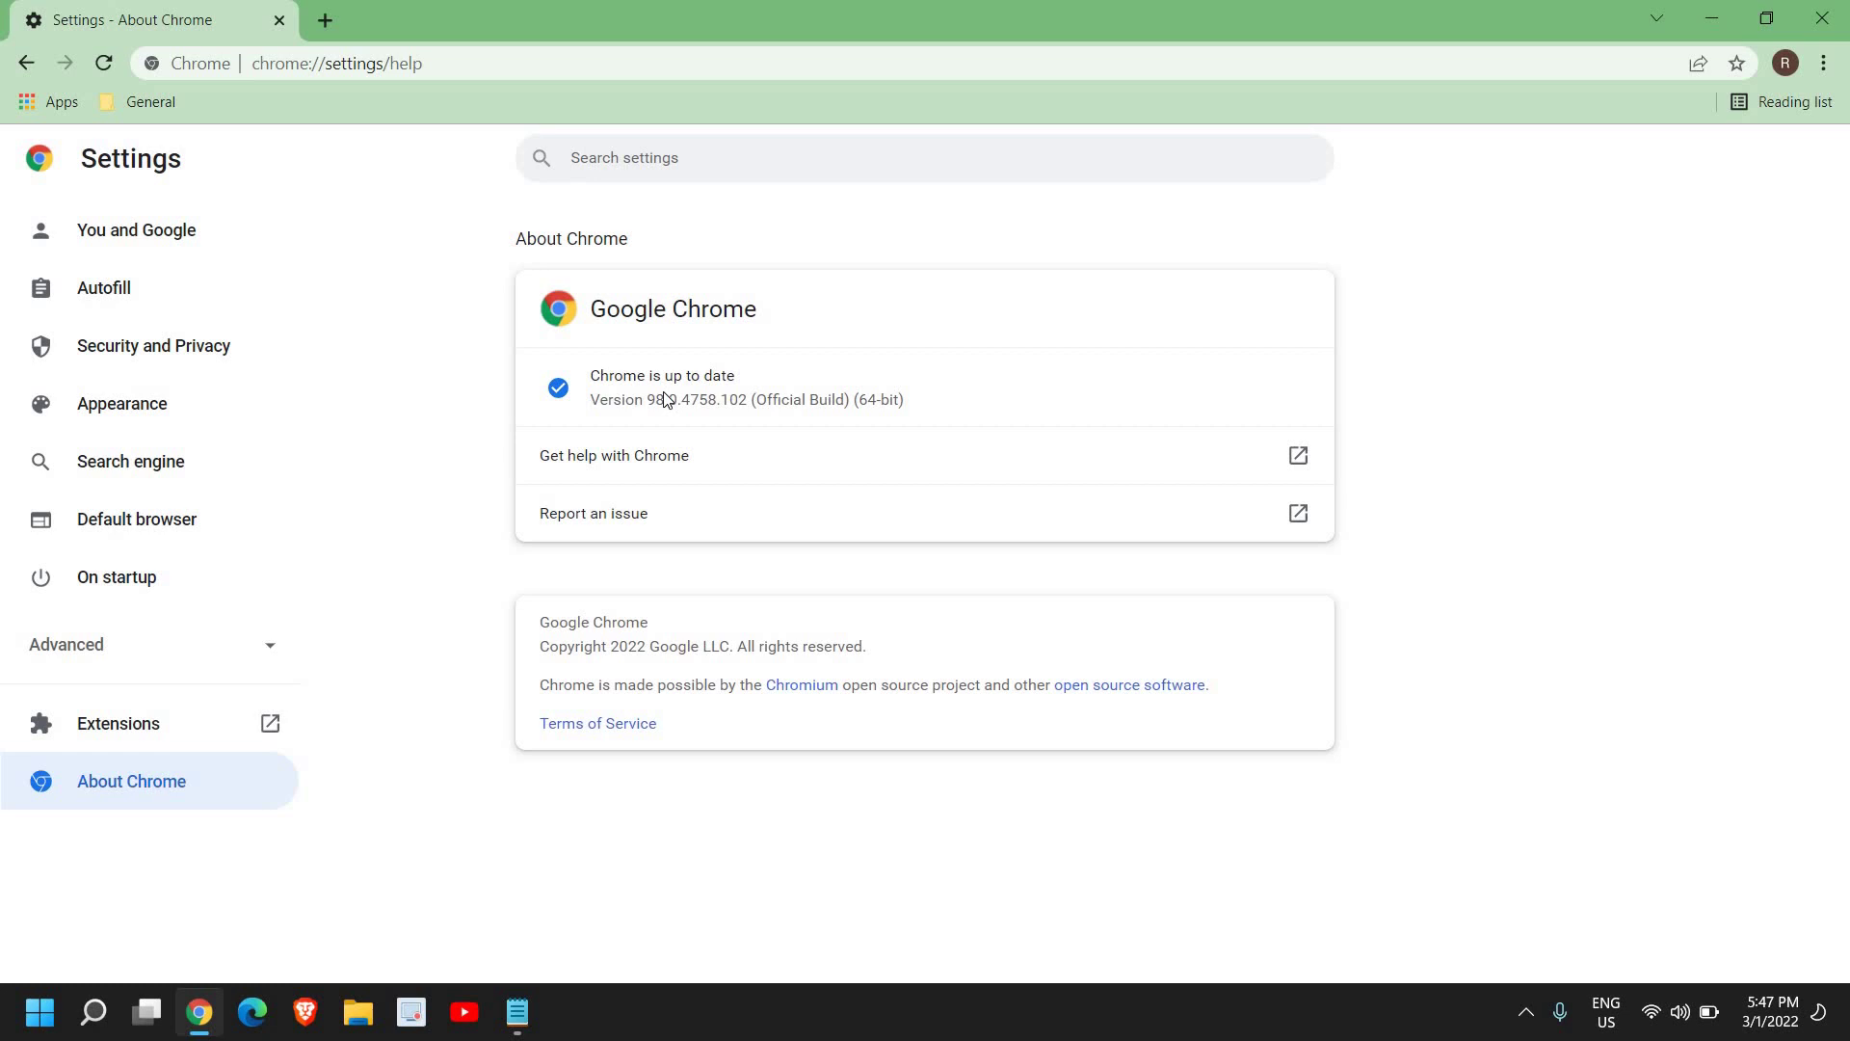
{"action": "left_click_drag", "start_coordinate": [591, 400], "coordinate": [725, 400]}
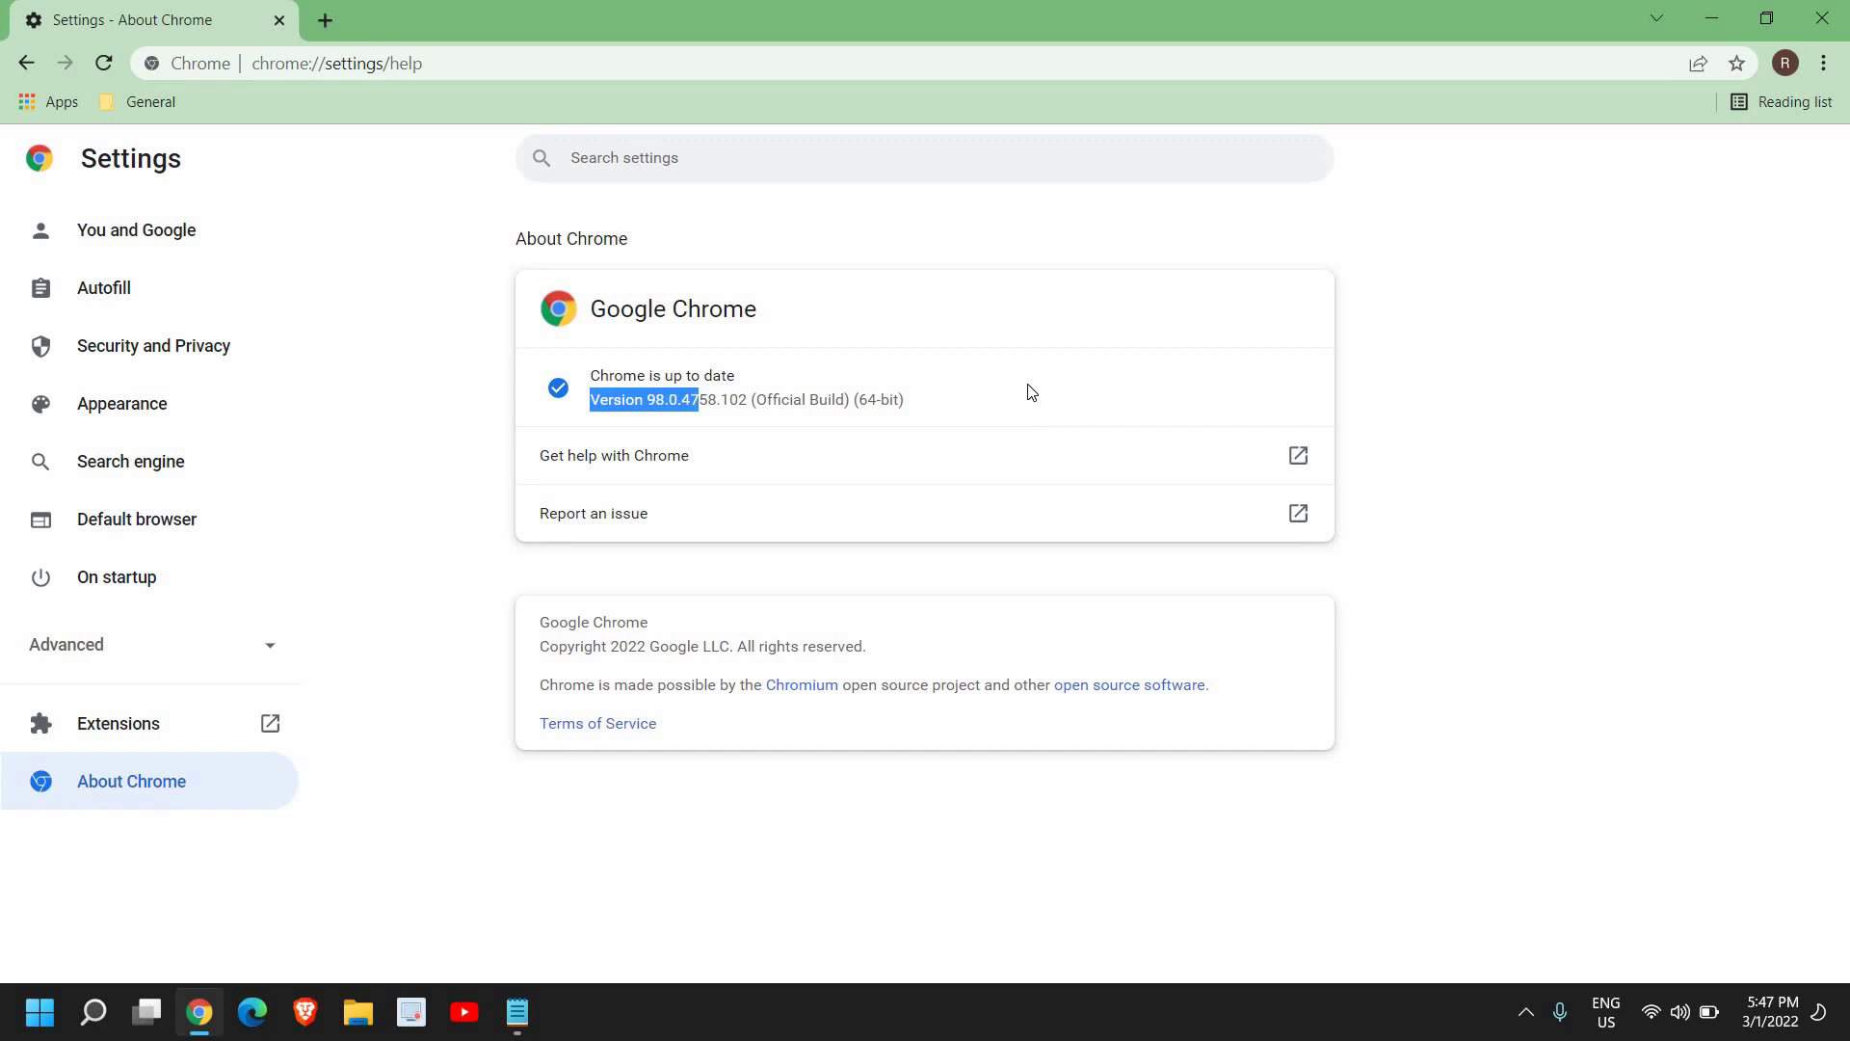
{"action": "left_click", "coordinate": [737, 407]}
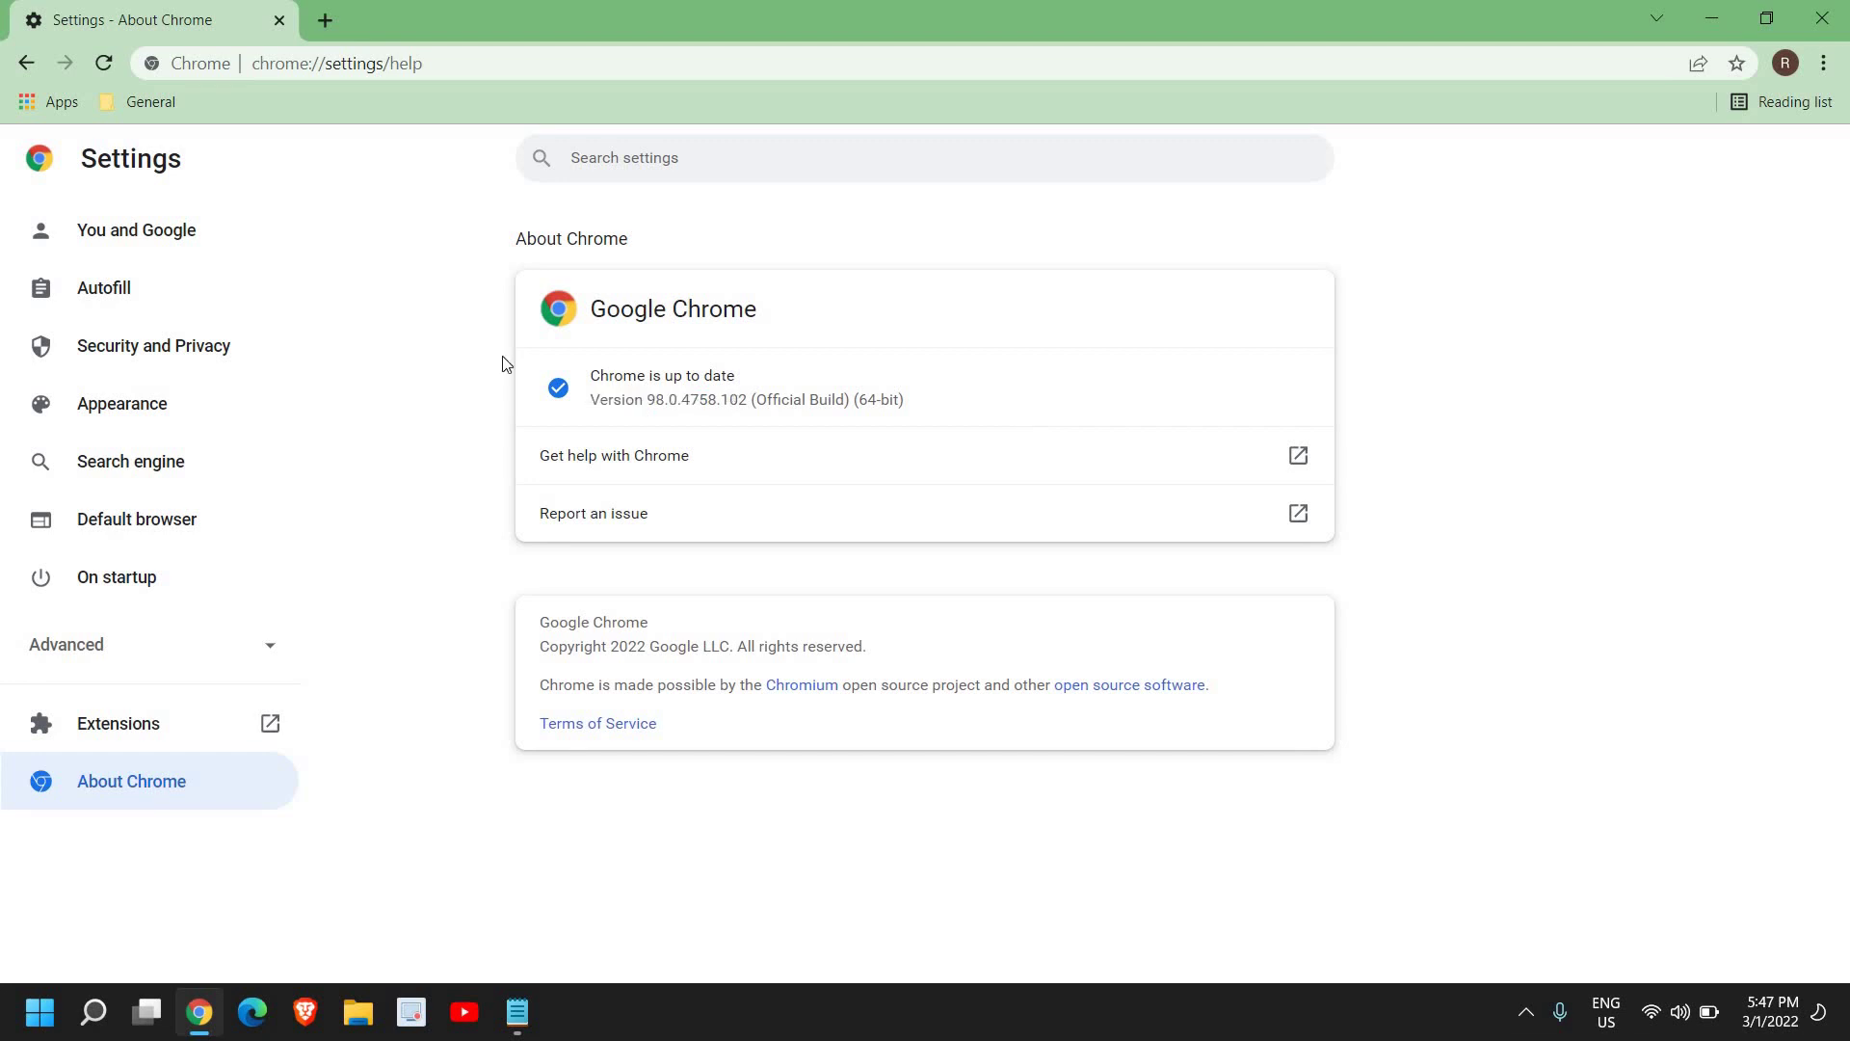
- Select Enhanced protection for Safe Browsing under Security and Privacy > Security
{"action": "left_click", "coordinate": [187, 356]}
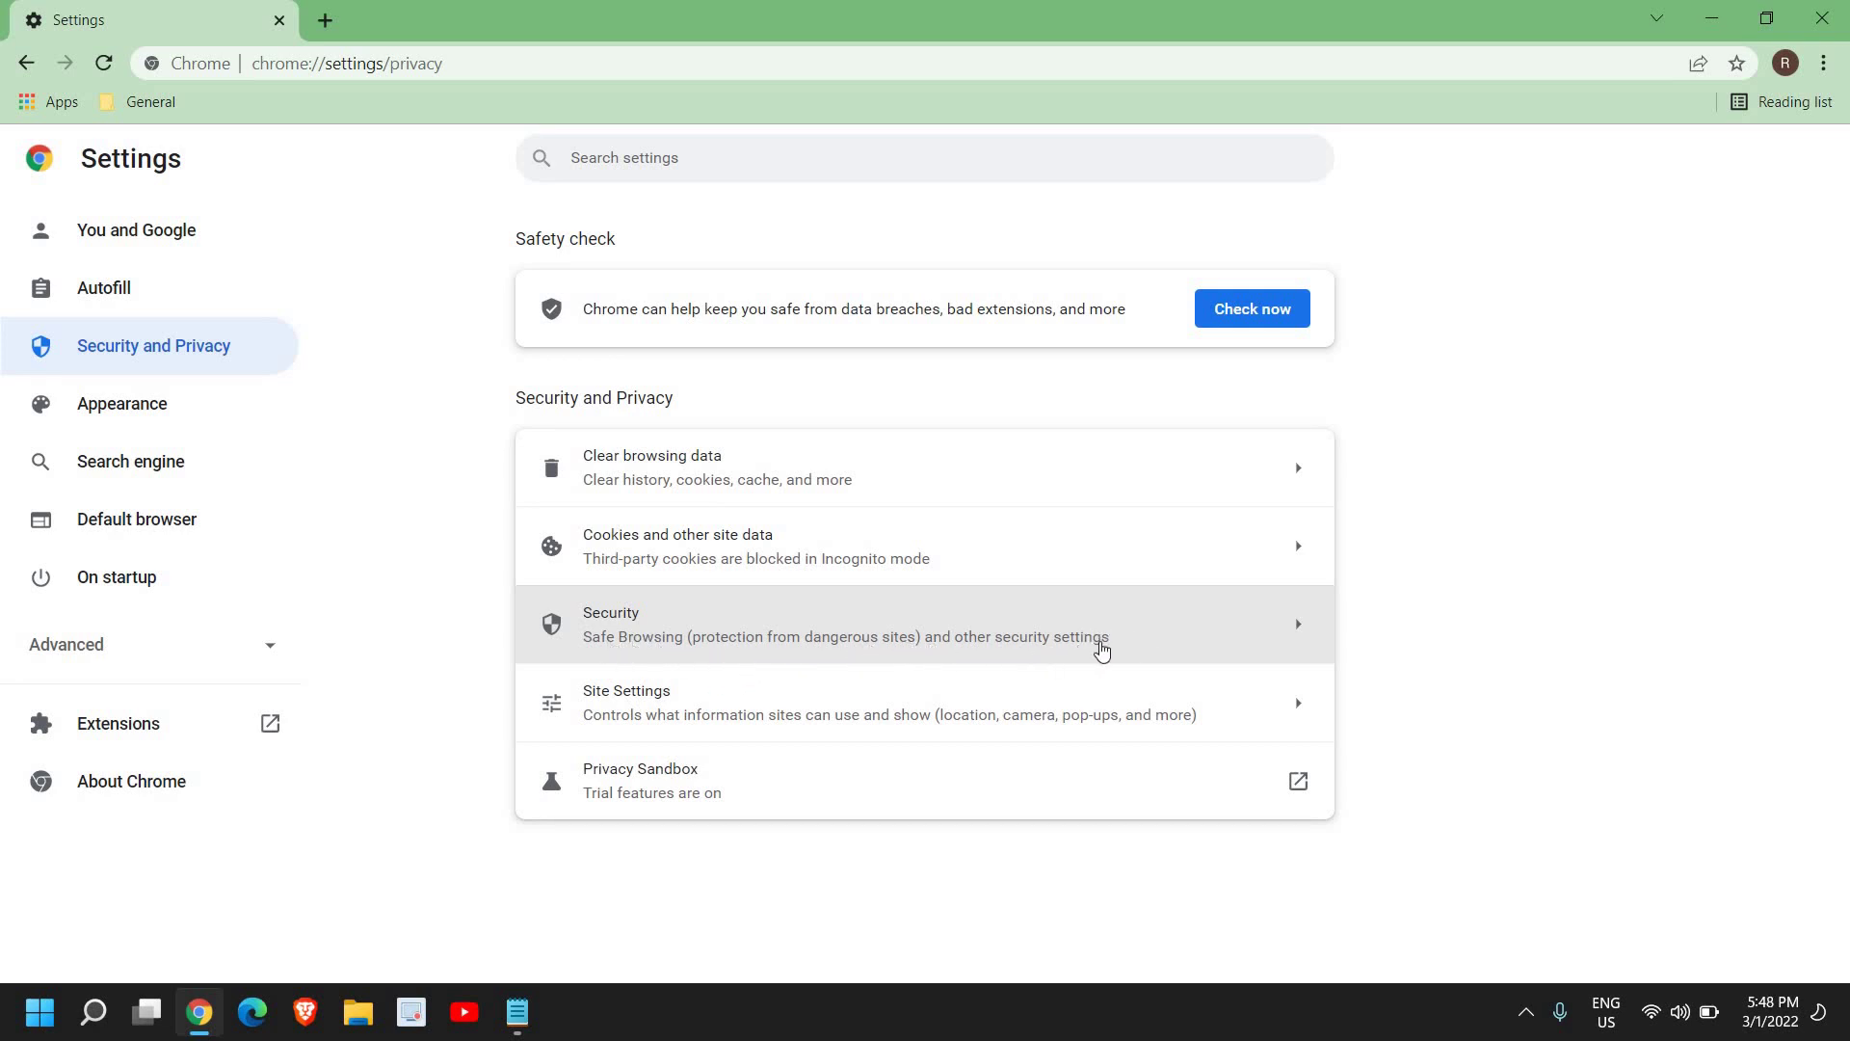
{"action": "left_click", "coordinate": [1182, 645]}
{"action": "scroll", "coordinate": [1164, 651], "scroll_direction": "down", "scroll_amount": 2}
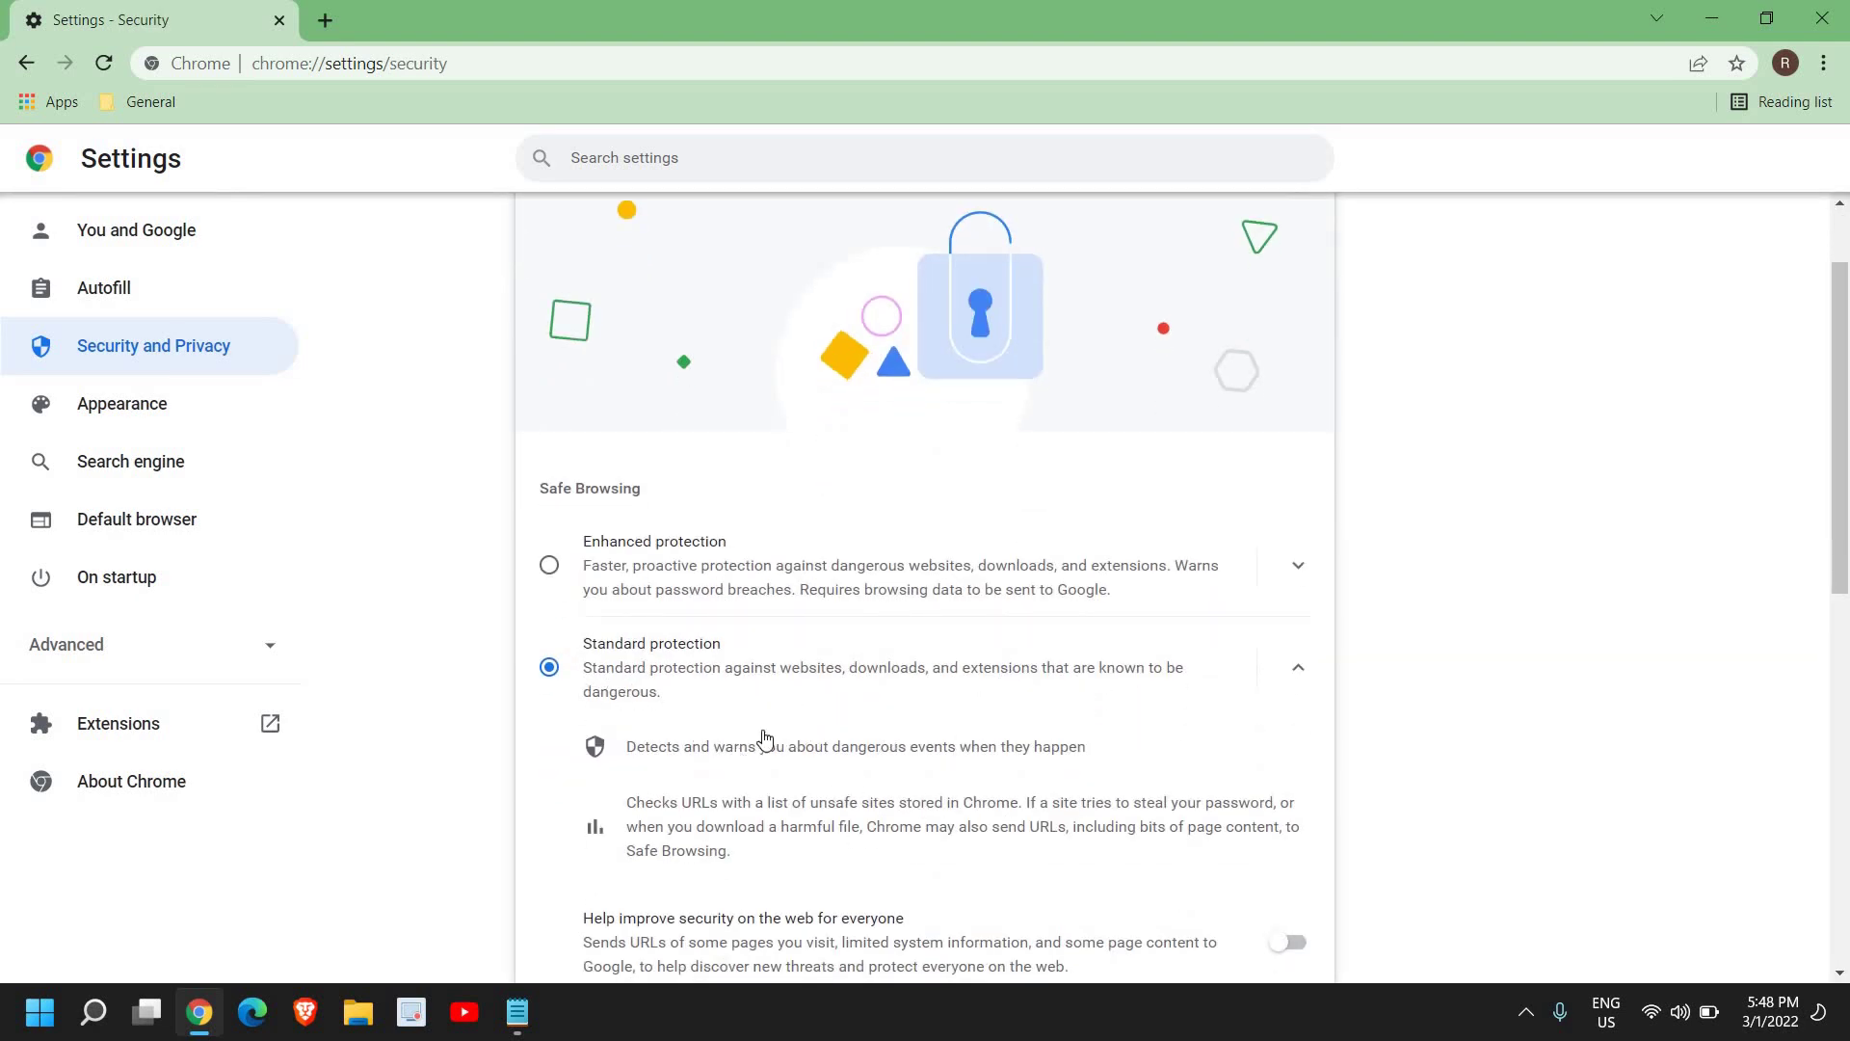
{"action": "left_click", "coordinate": [550, 567]}
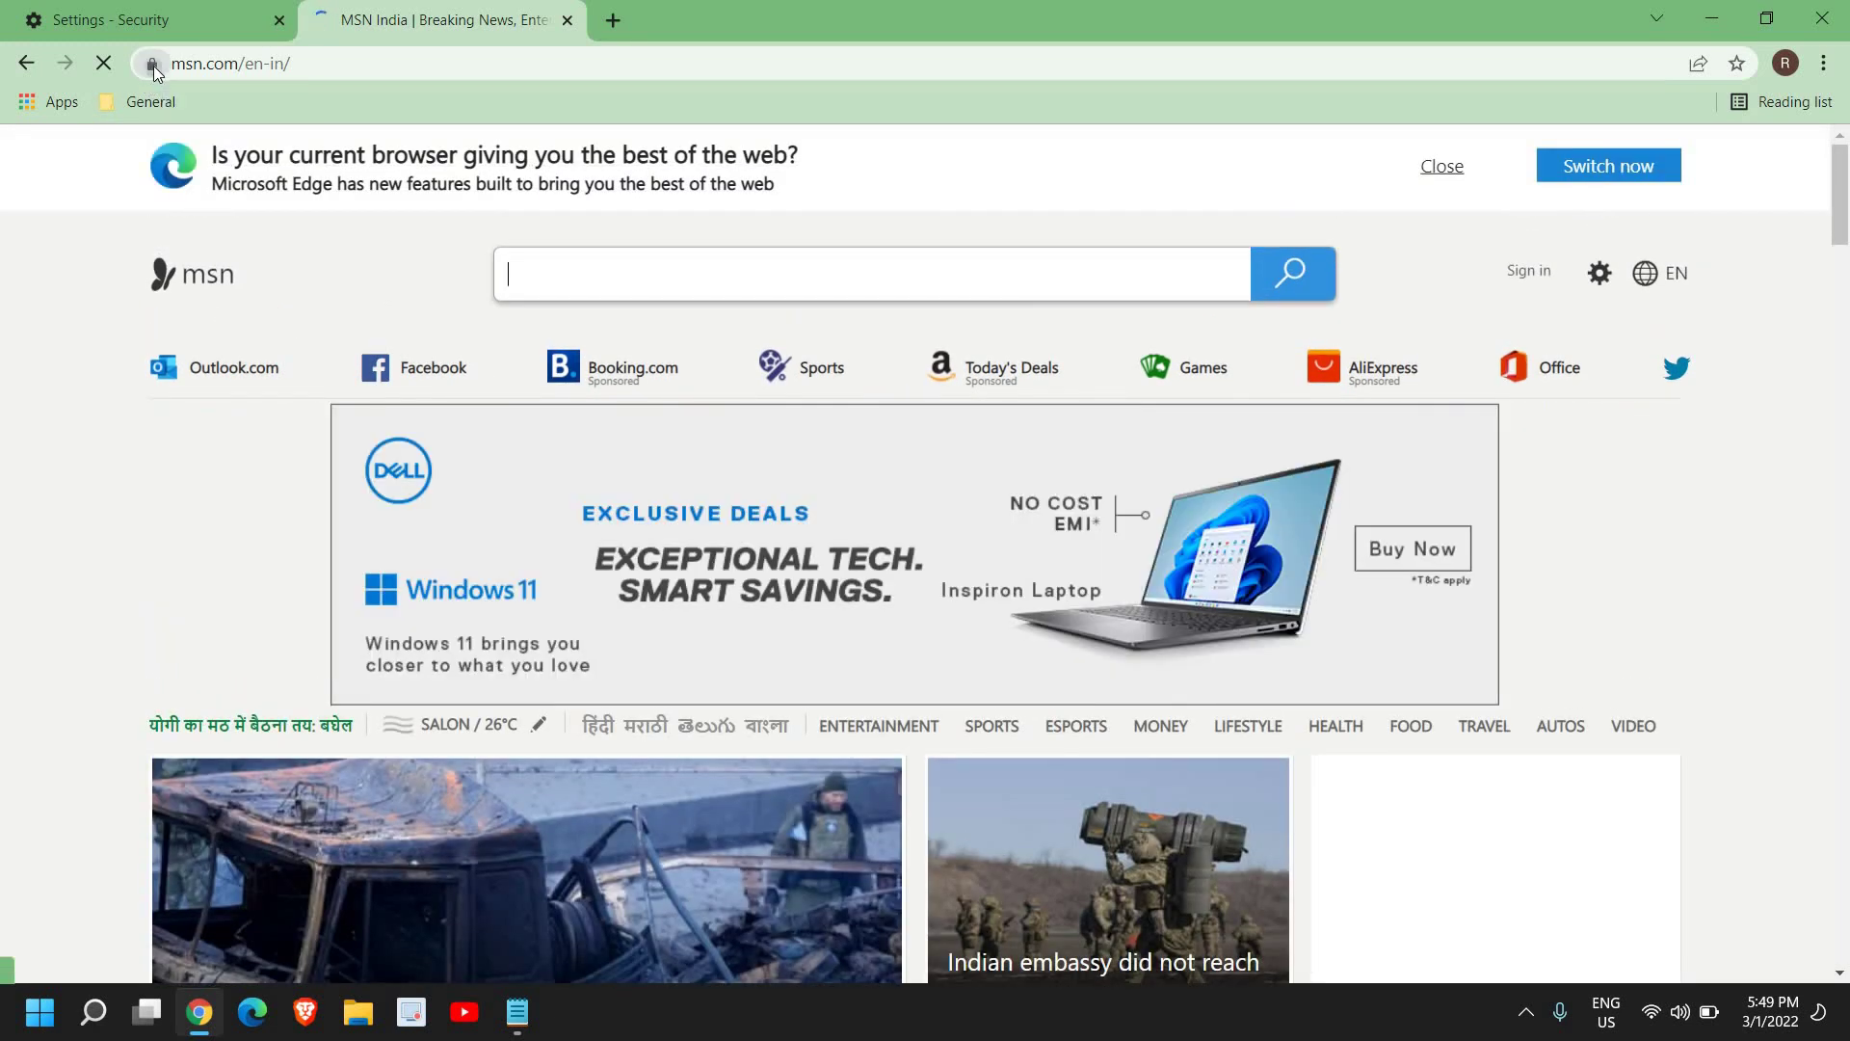
- Check msn.com's secure connection and valid certificate, then return to the Settings tab
{"action": "left_click", "coordinate": [153, 66]}
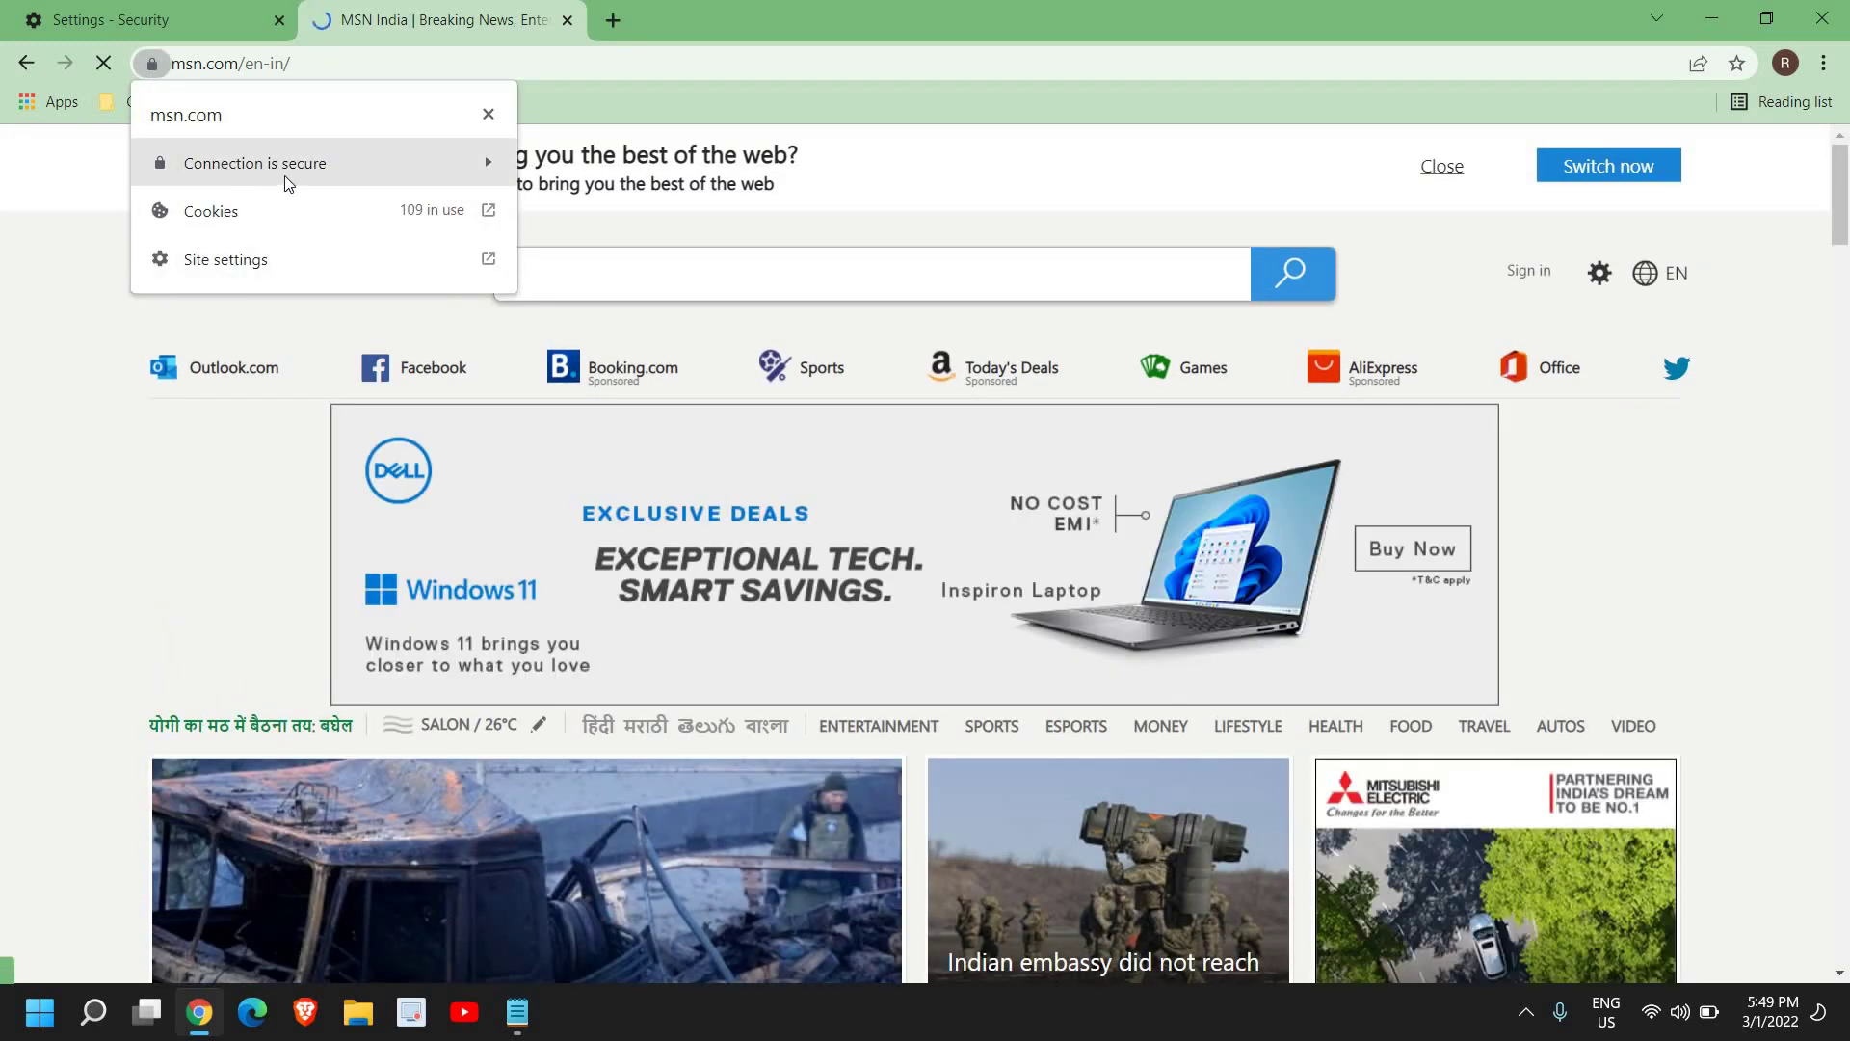
{"action": "left_click", "coordinate": [476, 164]}
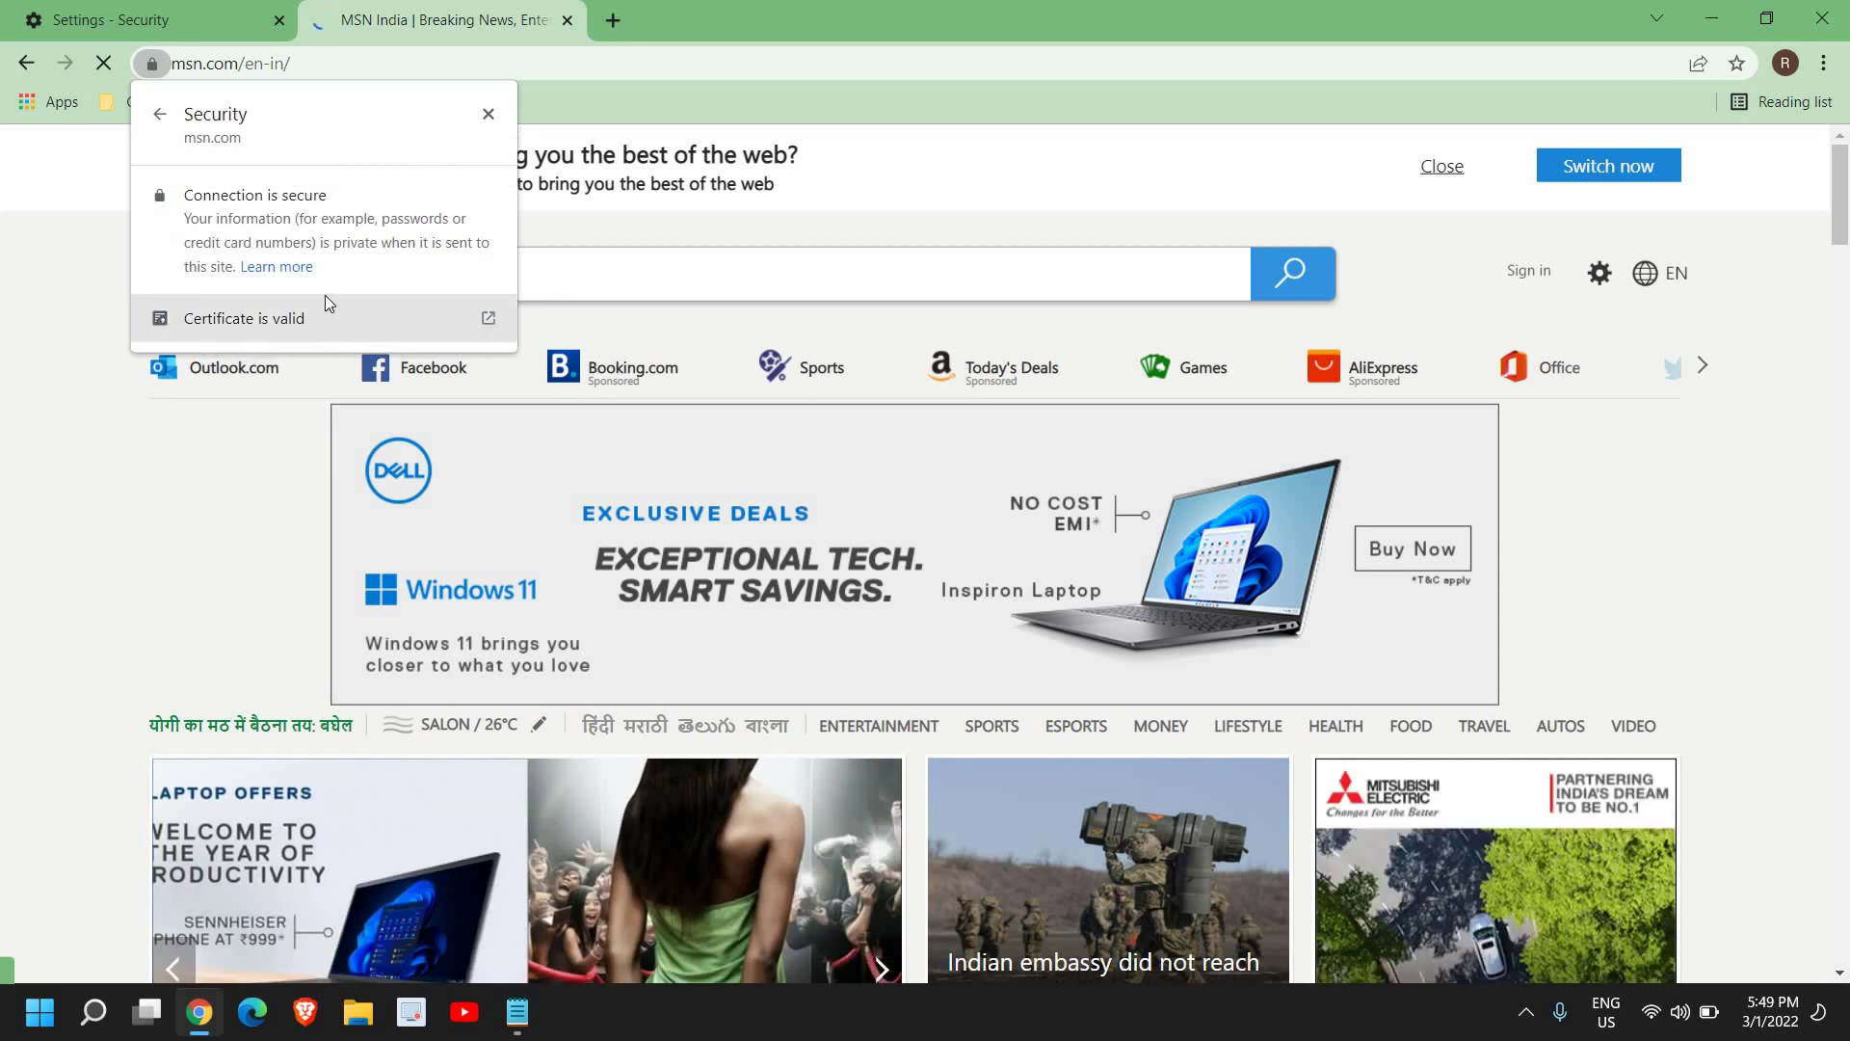
{"action": "left_click", "coordinate": [159, 114]}
{"action": "key", "text": "Escape"}
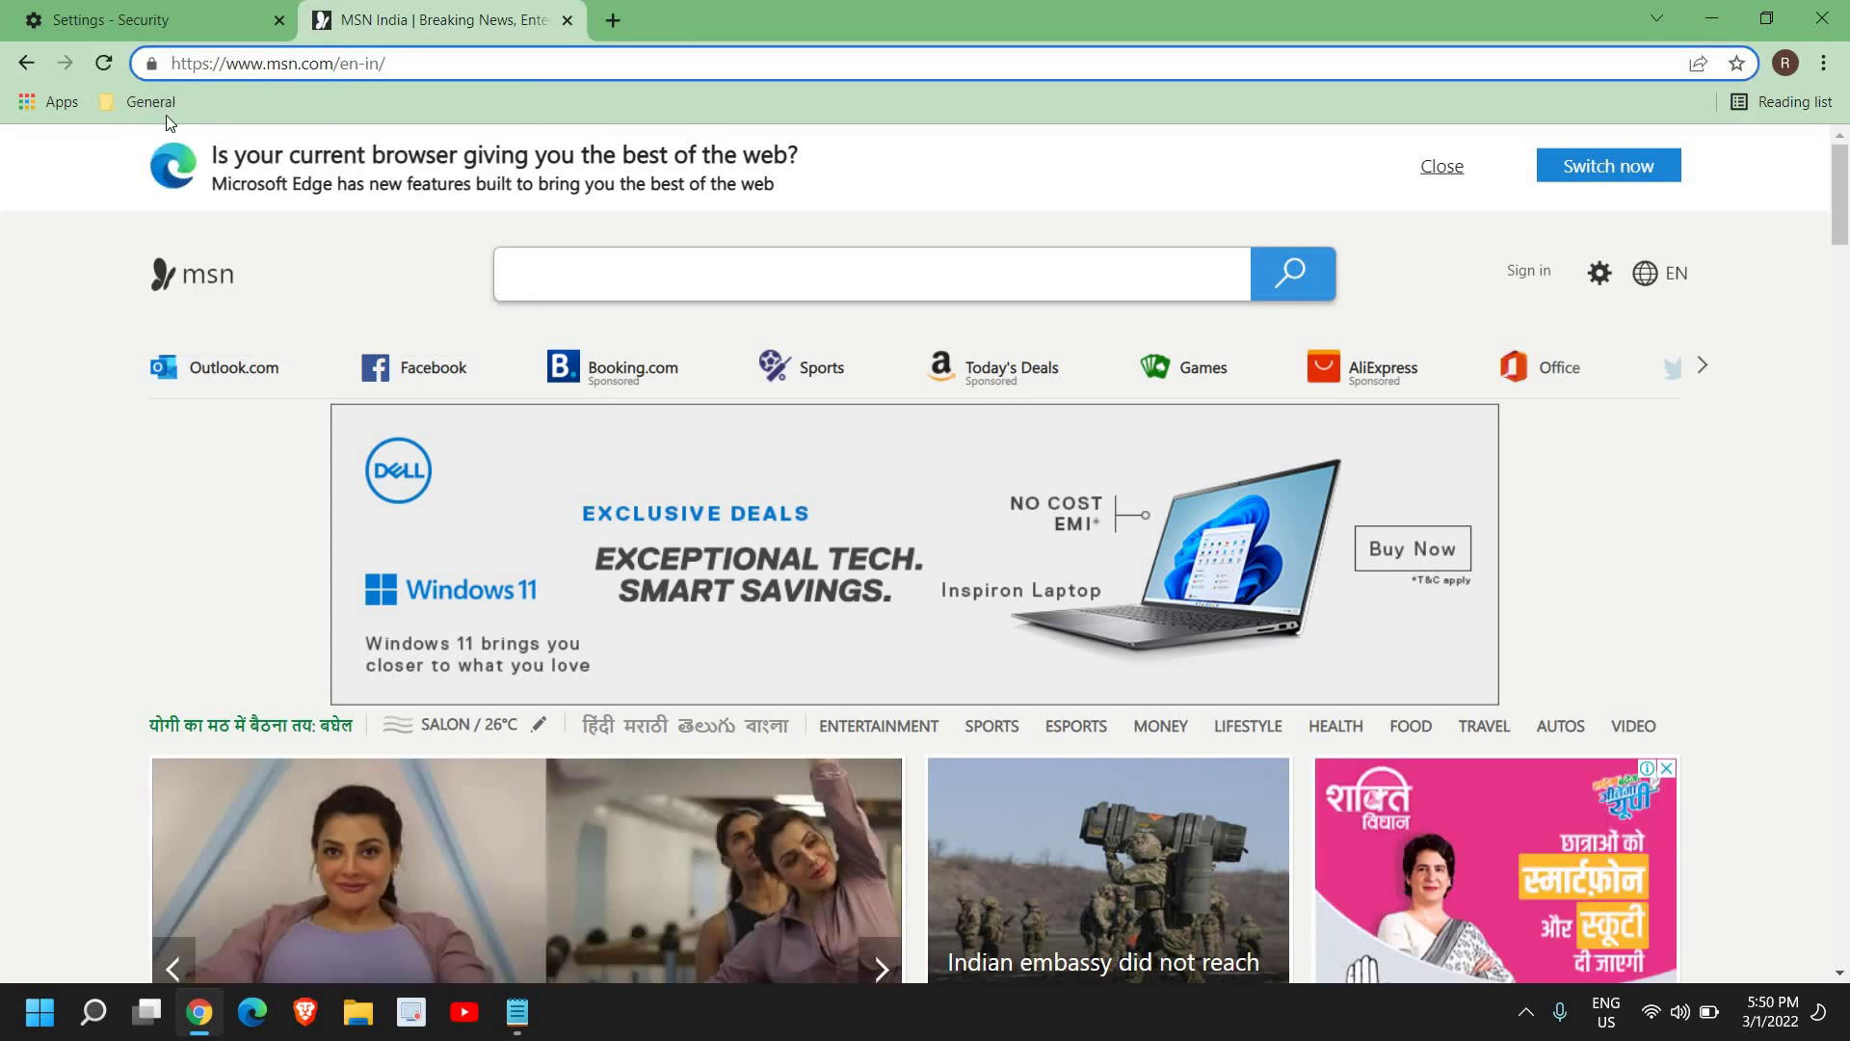
{"action": "left_click", "coordinate": [154, 66]}
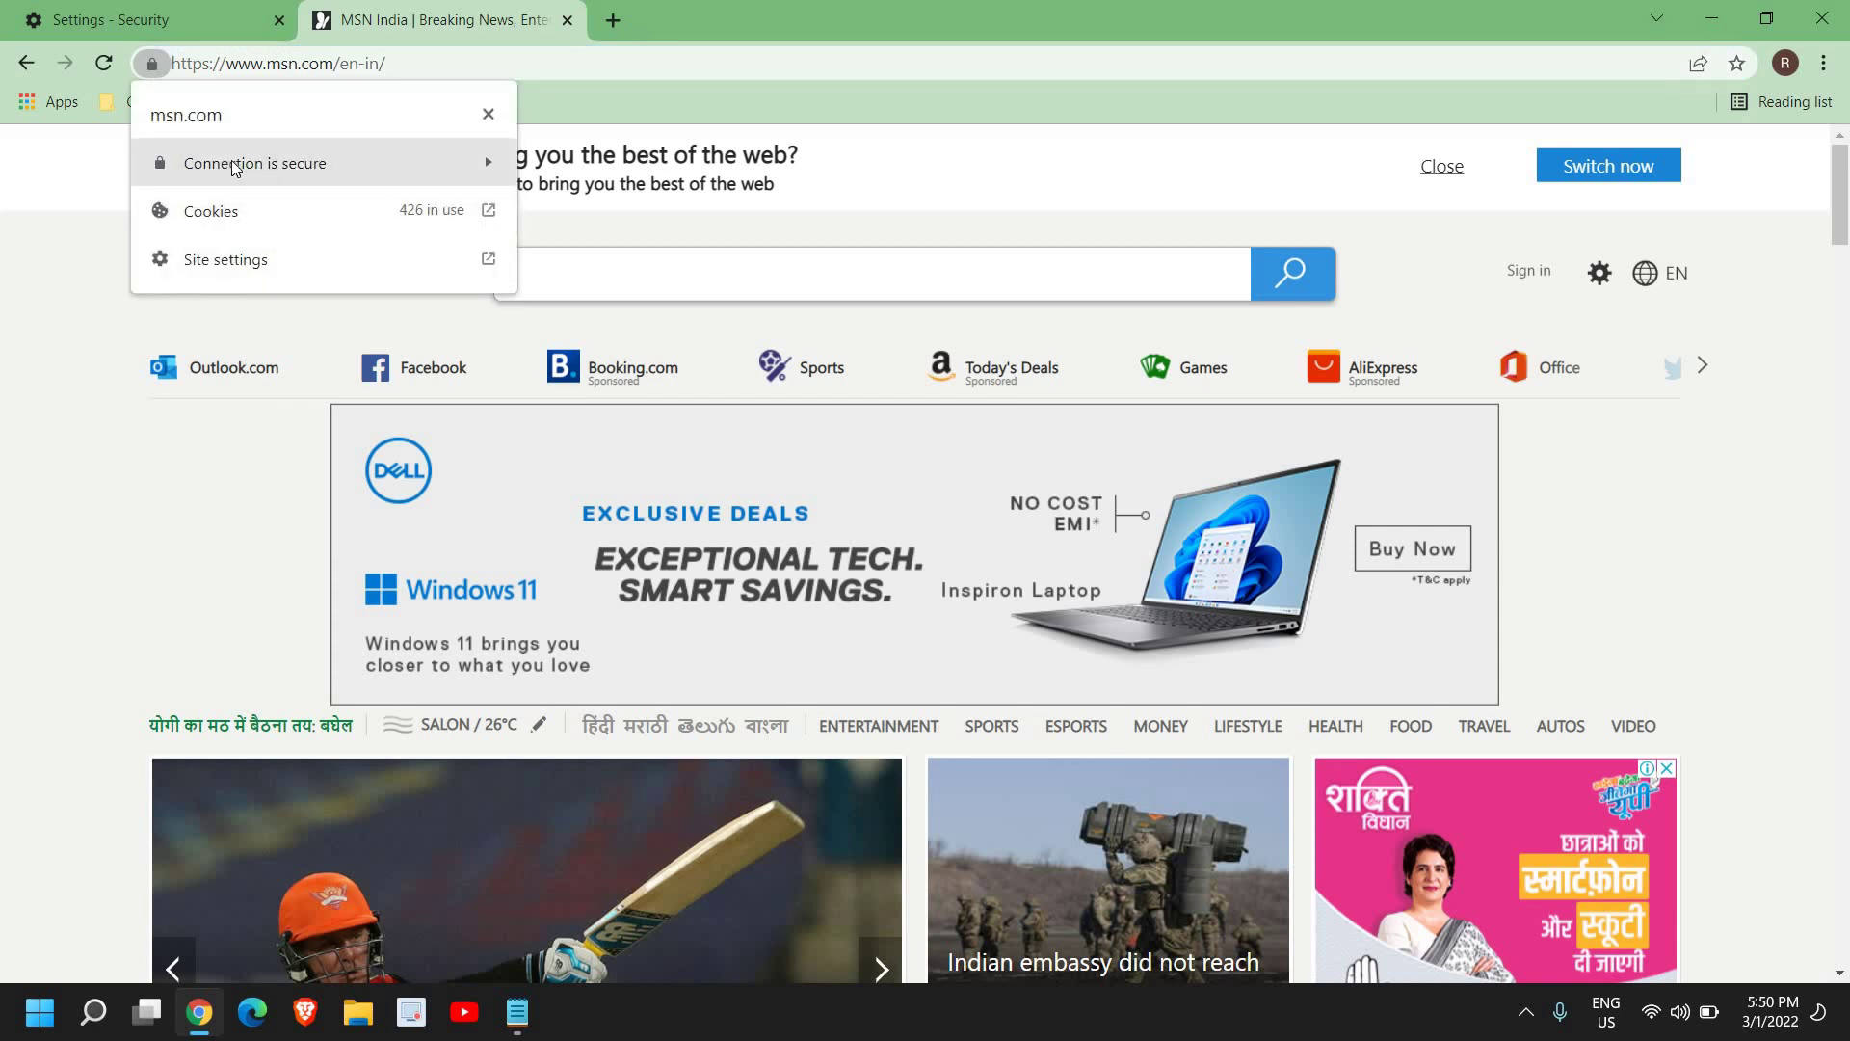
{"action": "key", "text": "ctrl+shift+Tab"}
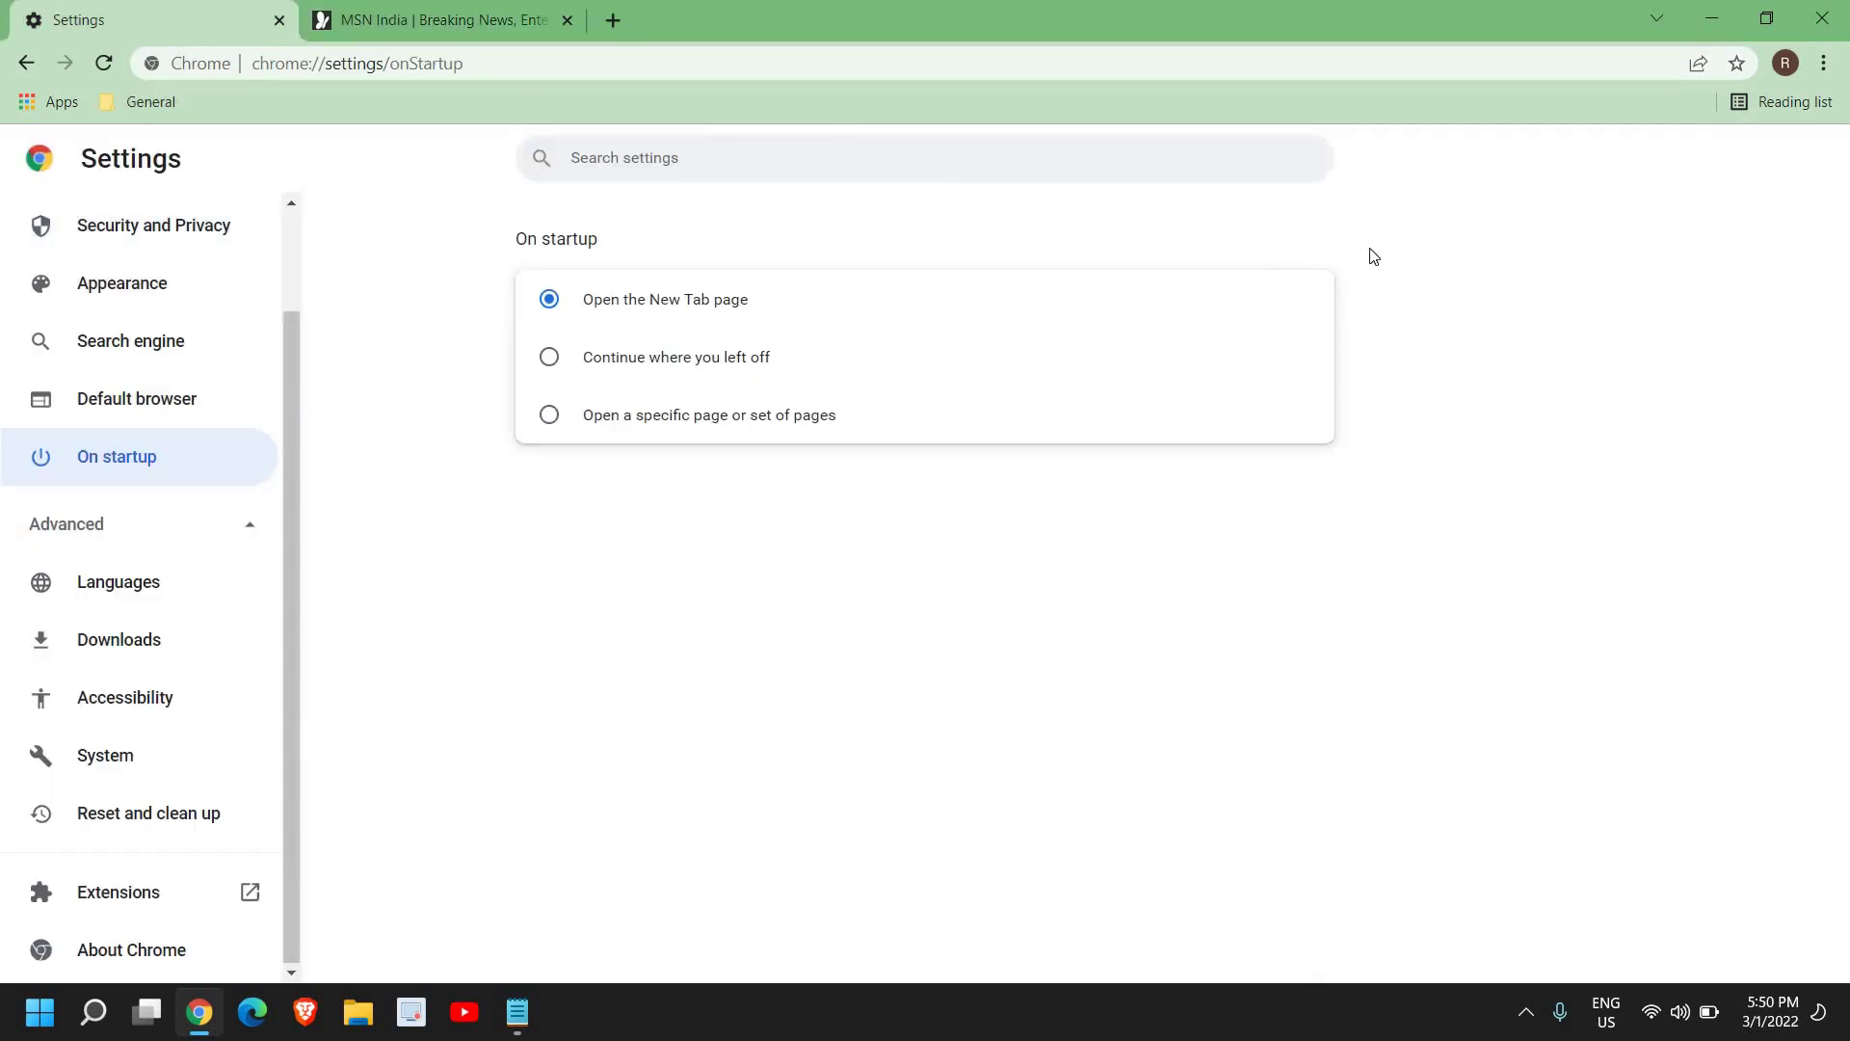
- Open Clean up computer from Advanced > Reset and clean up in Settings
{"action": "left_click", "coordinate": [1826, 63]}
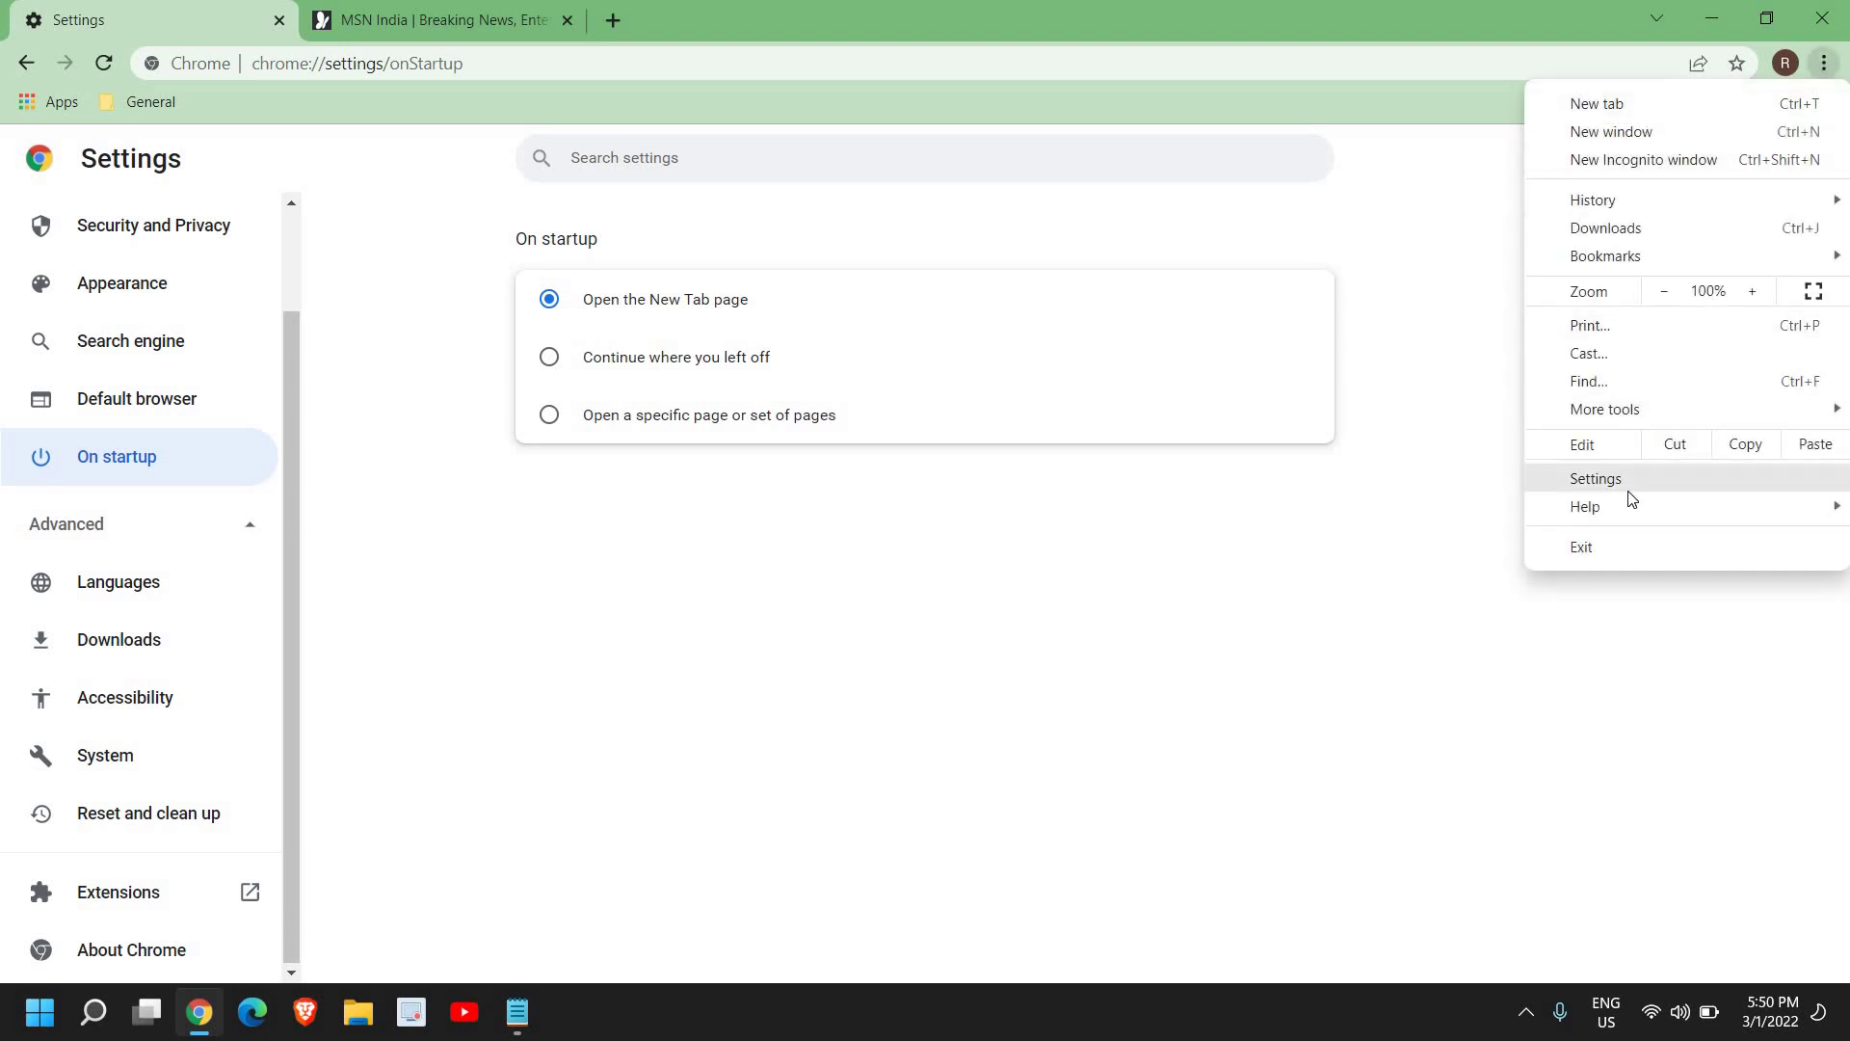
{"action": "left_click", "coordinate": [64, 524]}
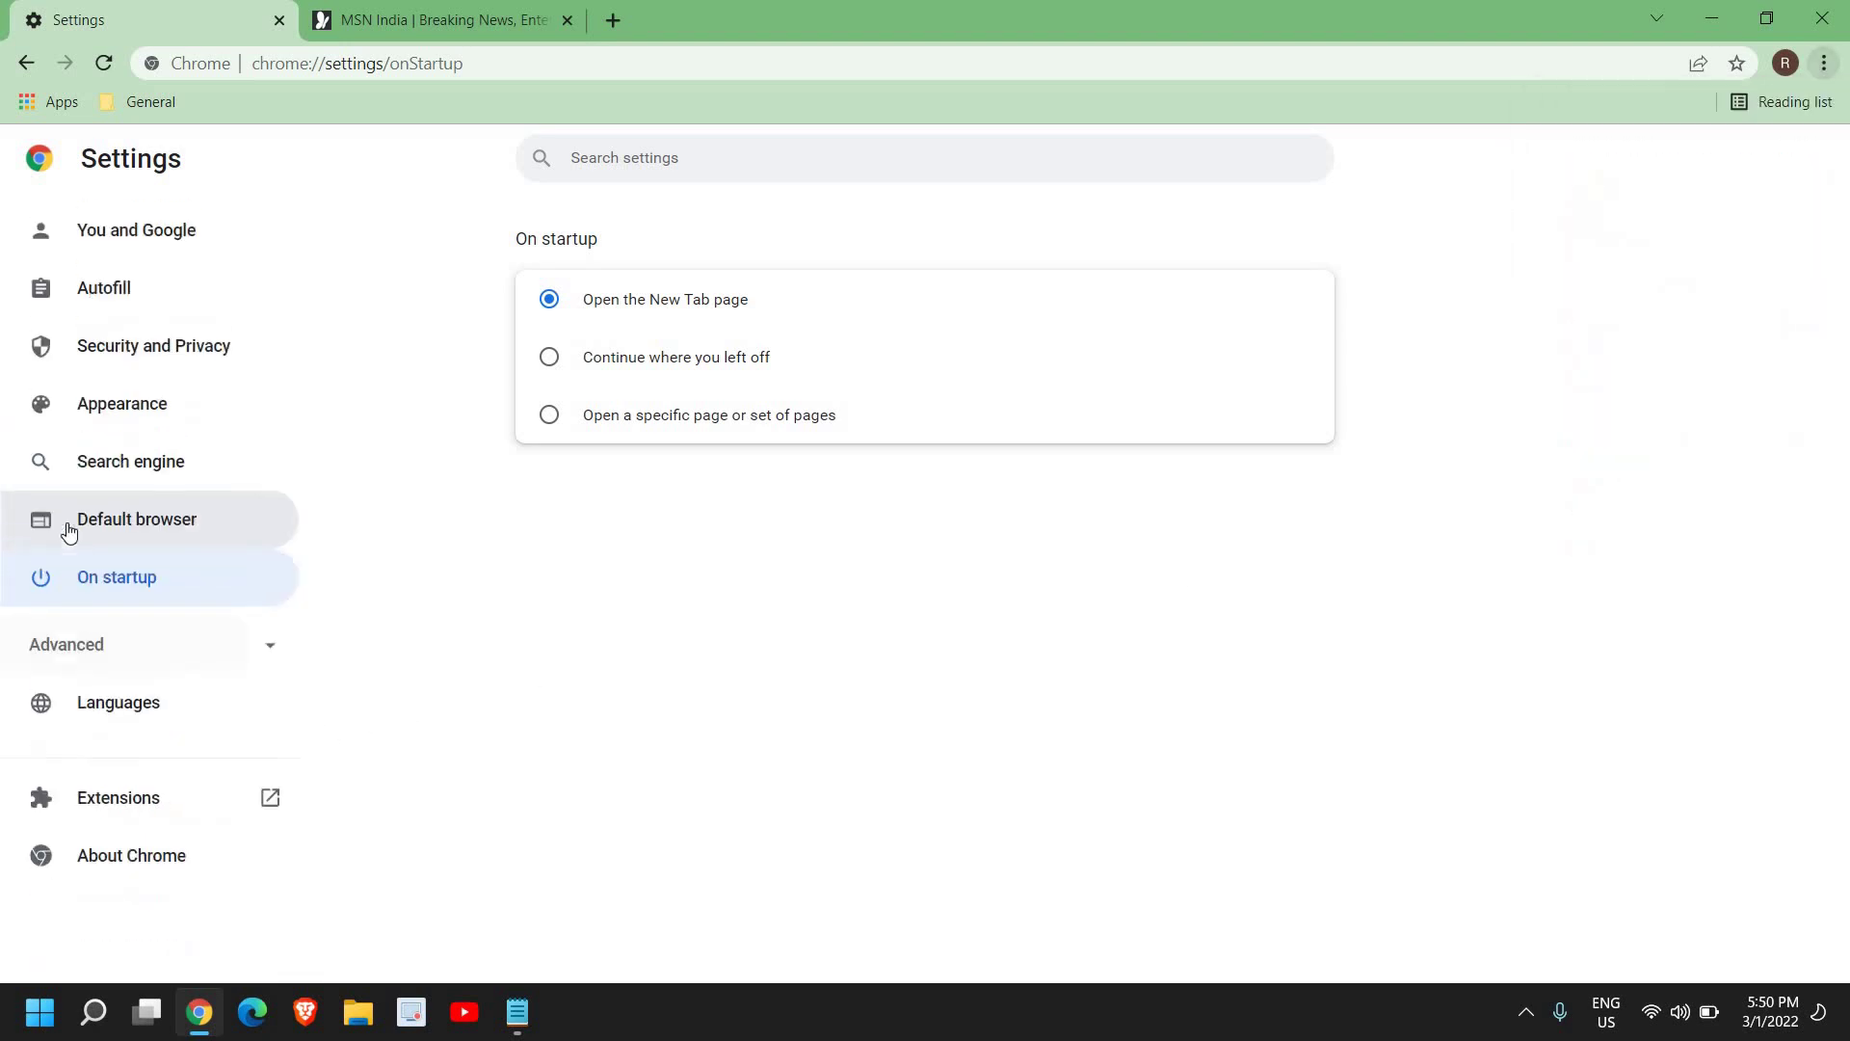
{"action": "left_click", "coordinate": [88, 644]}
{"action": "scroll", "coordinate": [101, 657], "scroll_direction": "down", "scroll_amount": 1}
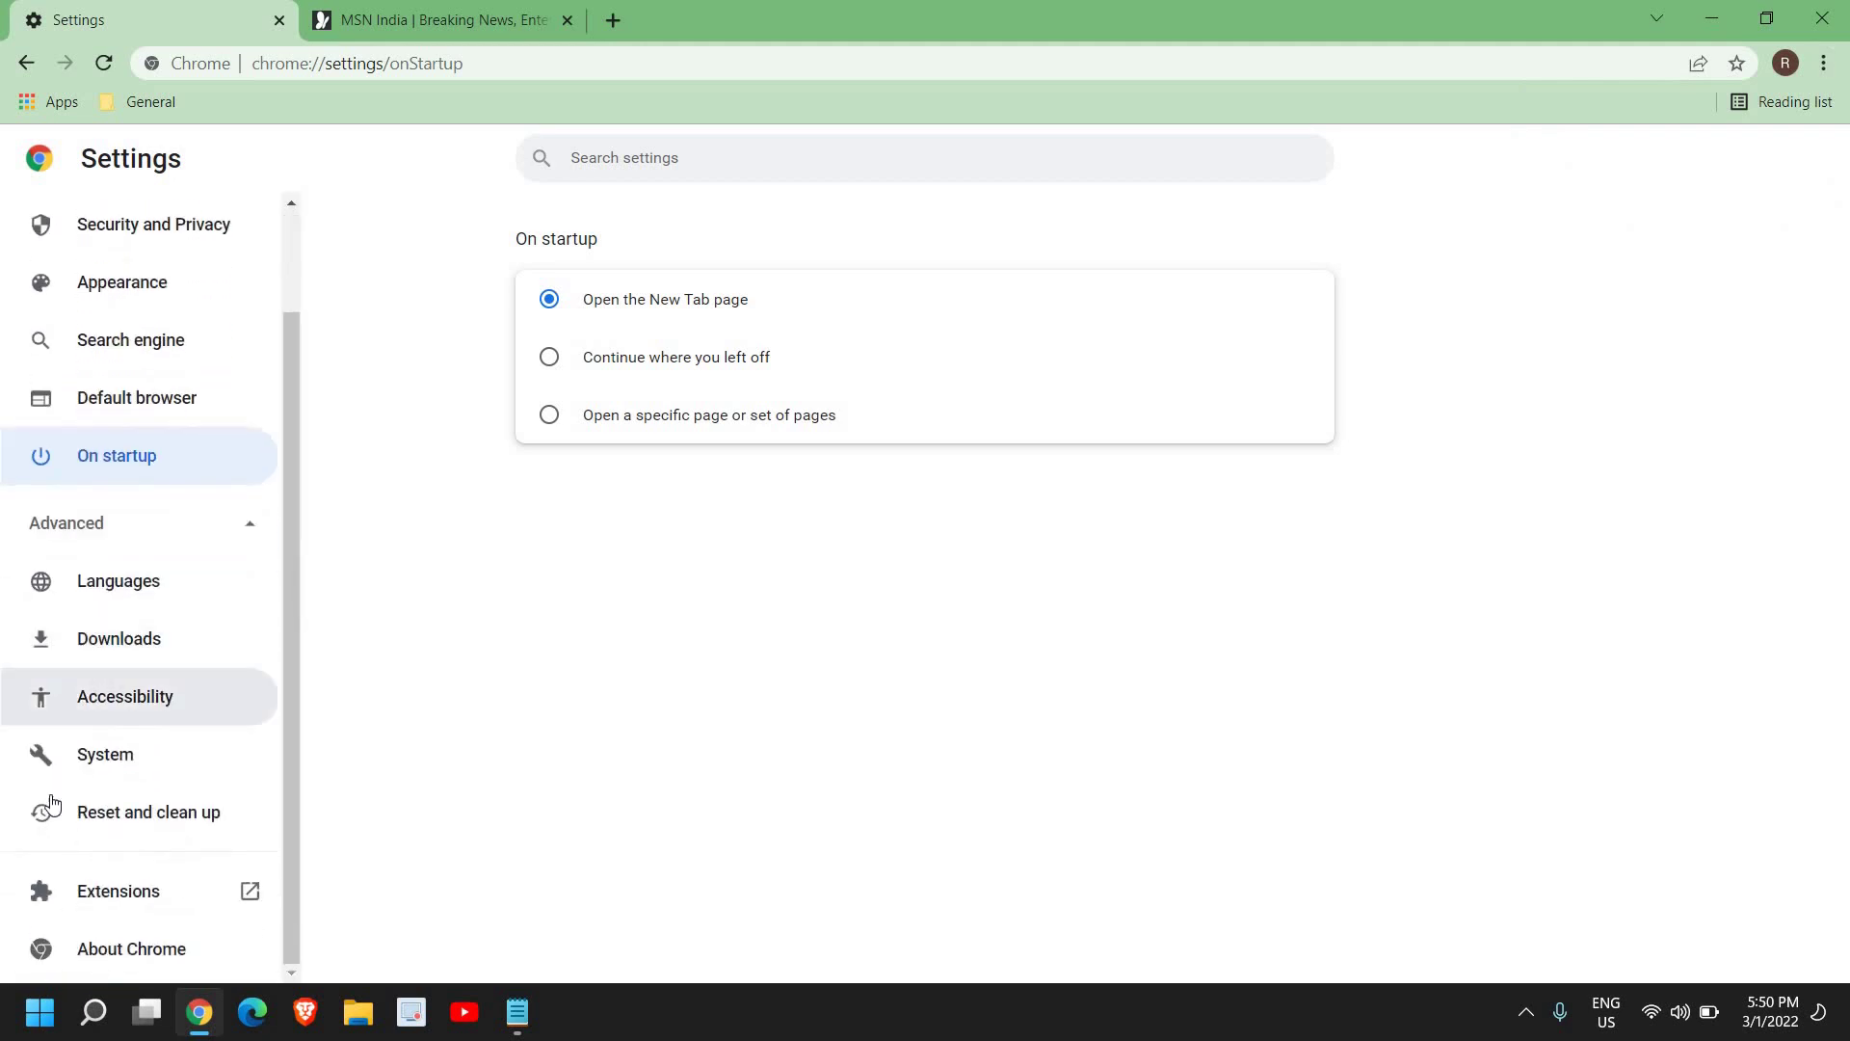
{"action": "left_click", "coordinate": [108, 824]}
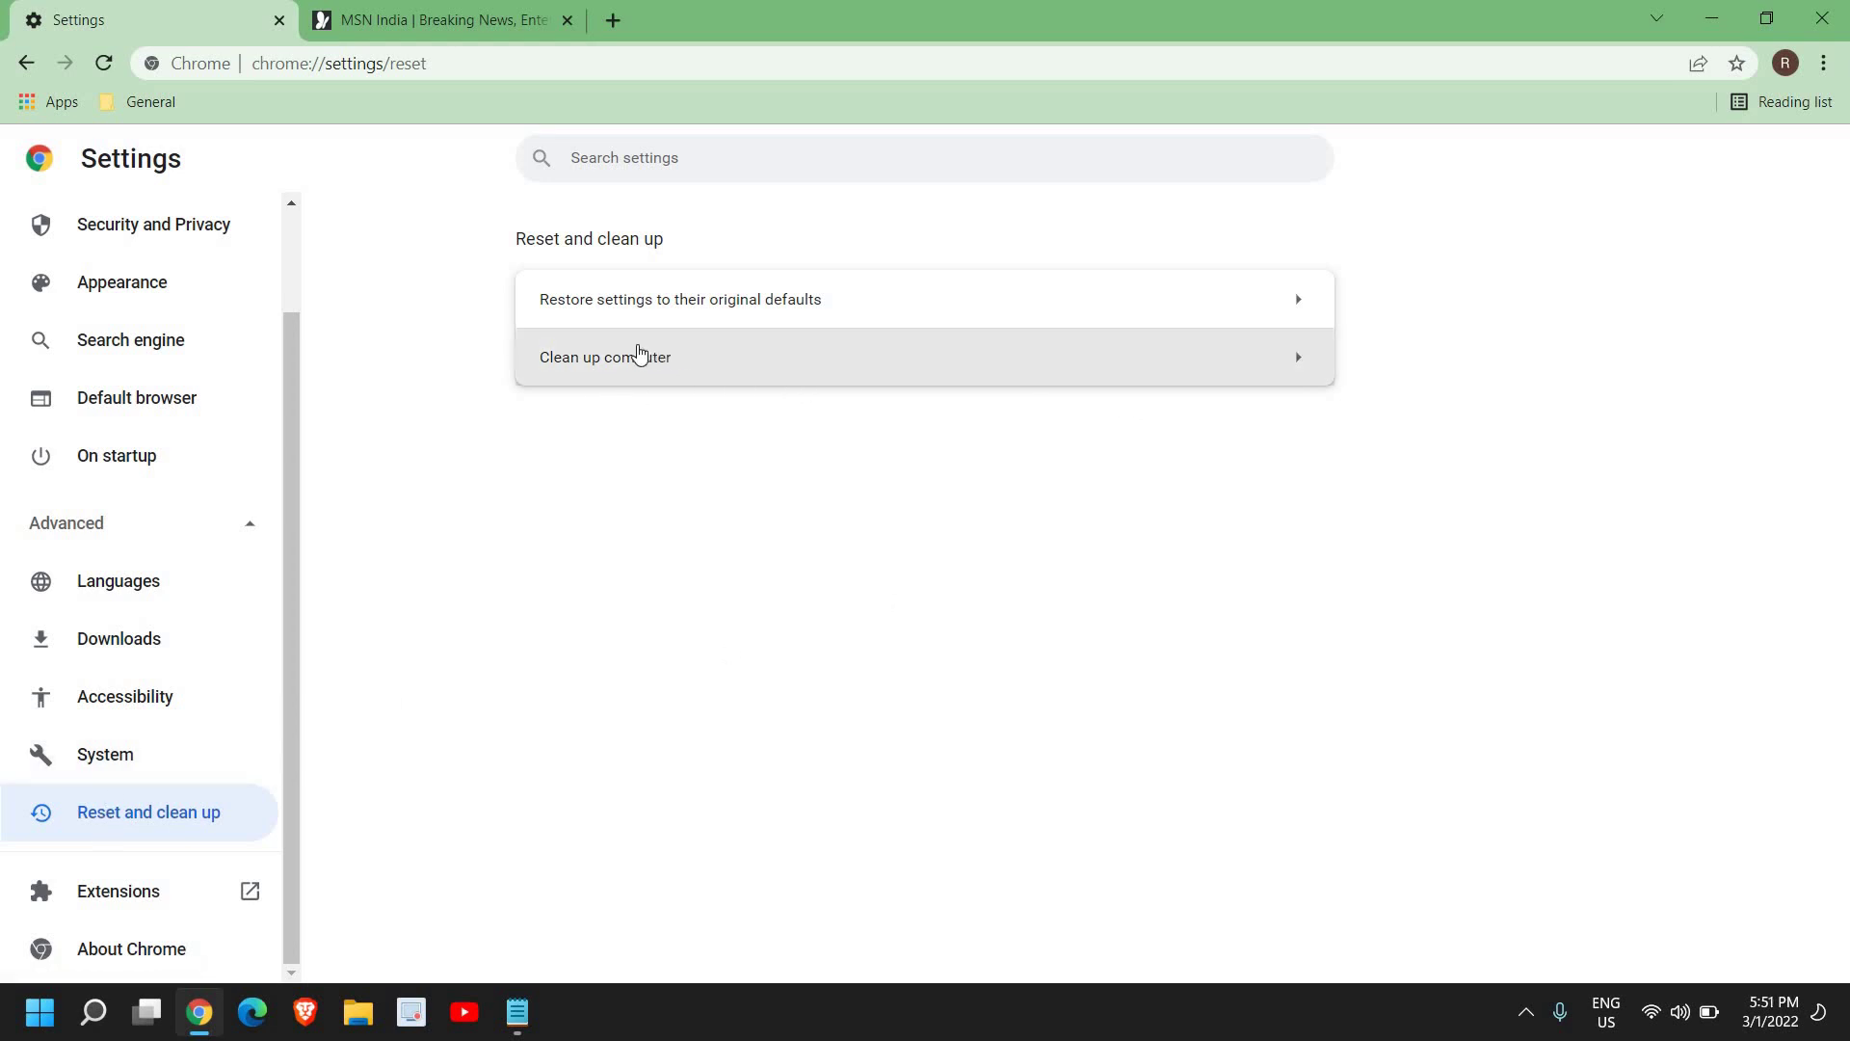
{"action": "left_click", "coordinate": [727, 373]}
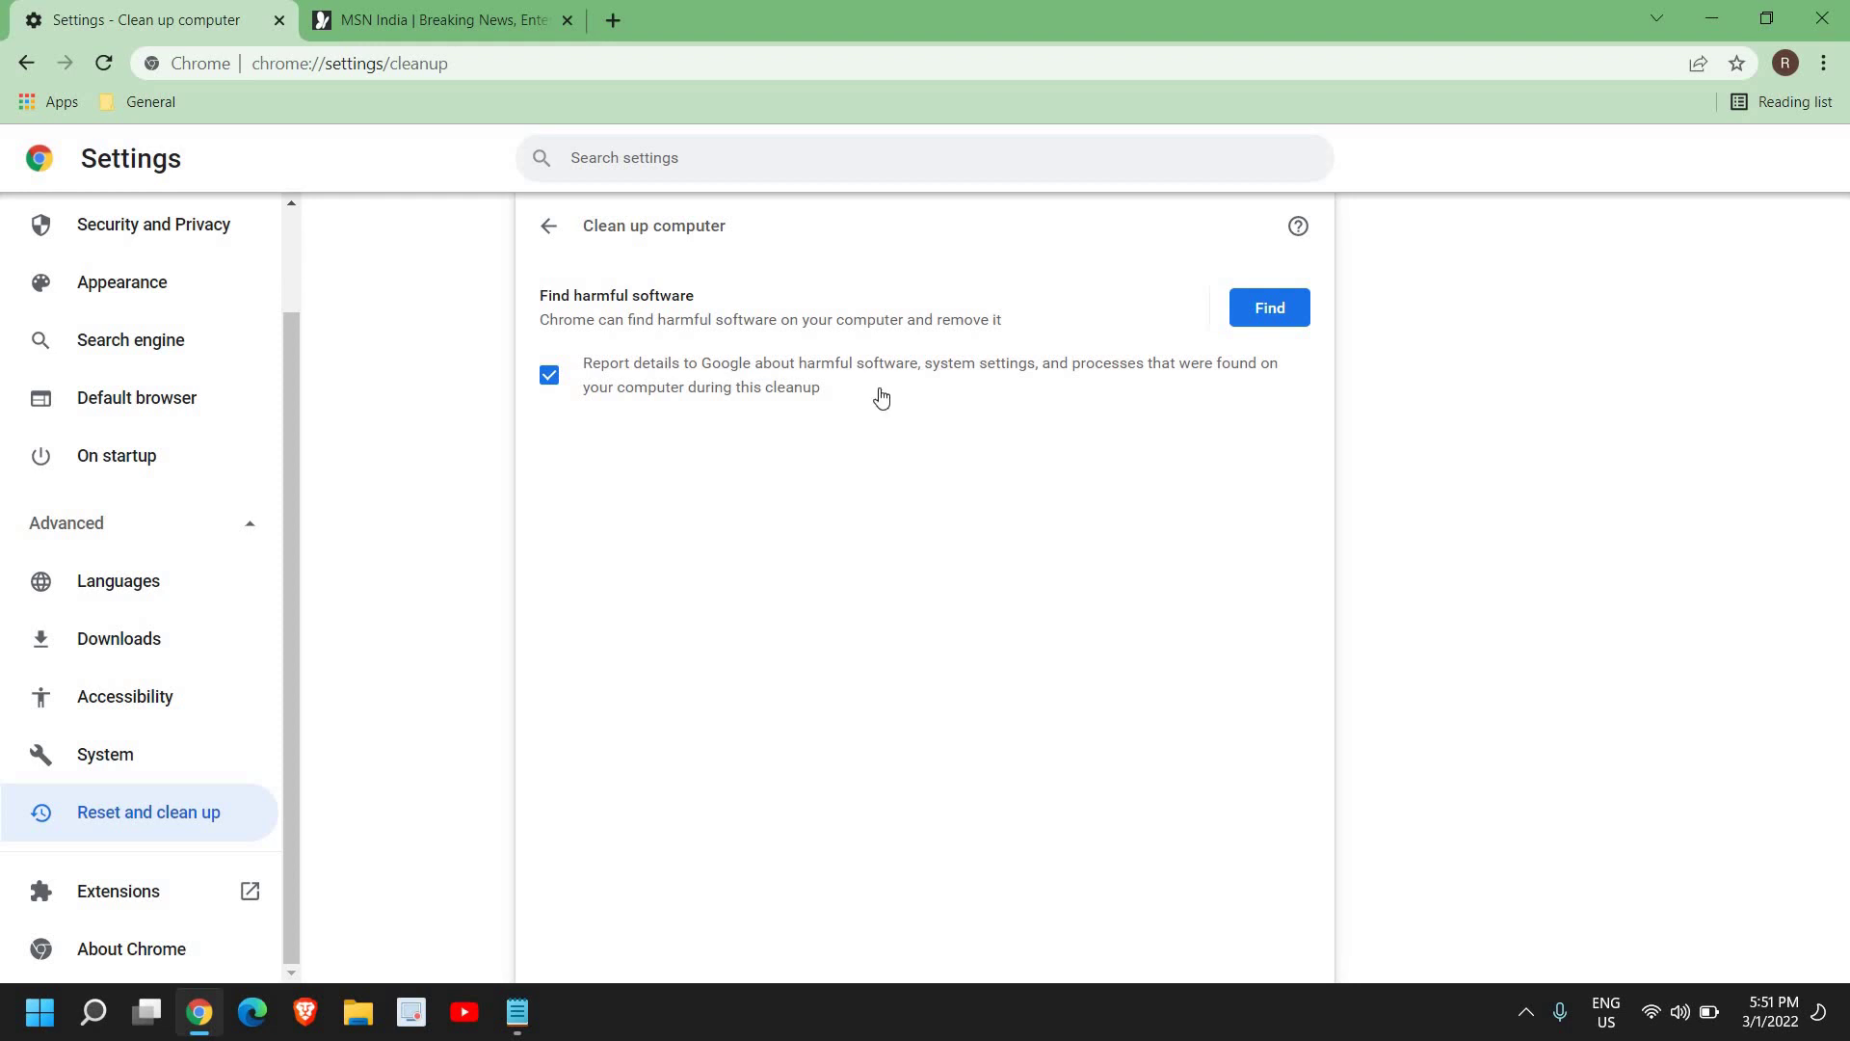
- Start the Find harmful software scan on the Clean up computer page
{"action": "left_click", "coordinate": [1296, 309]}
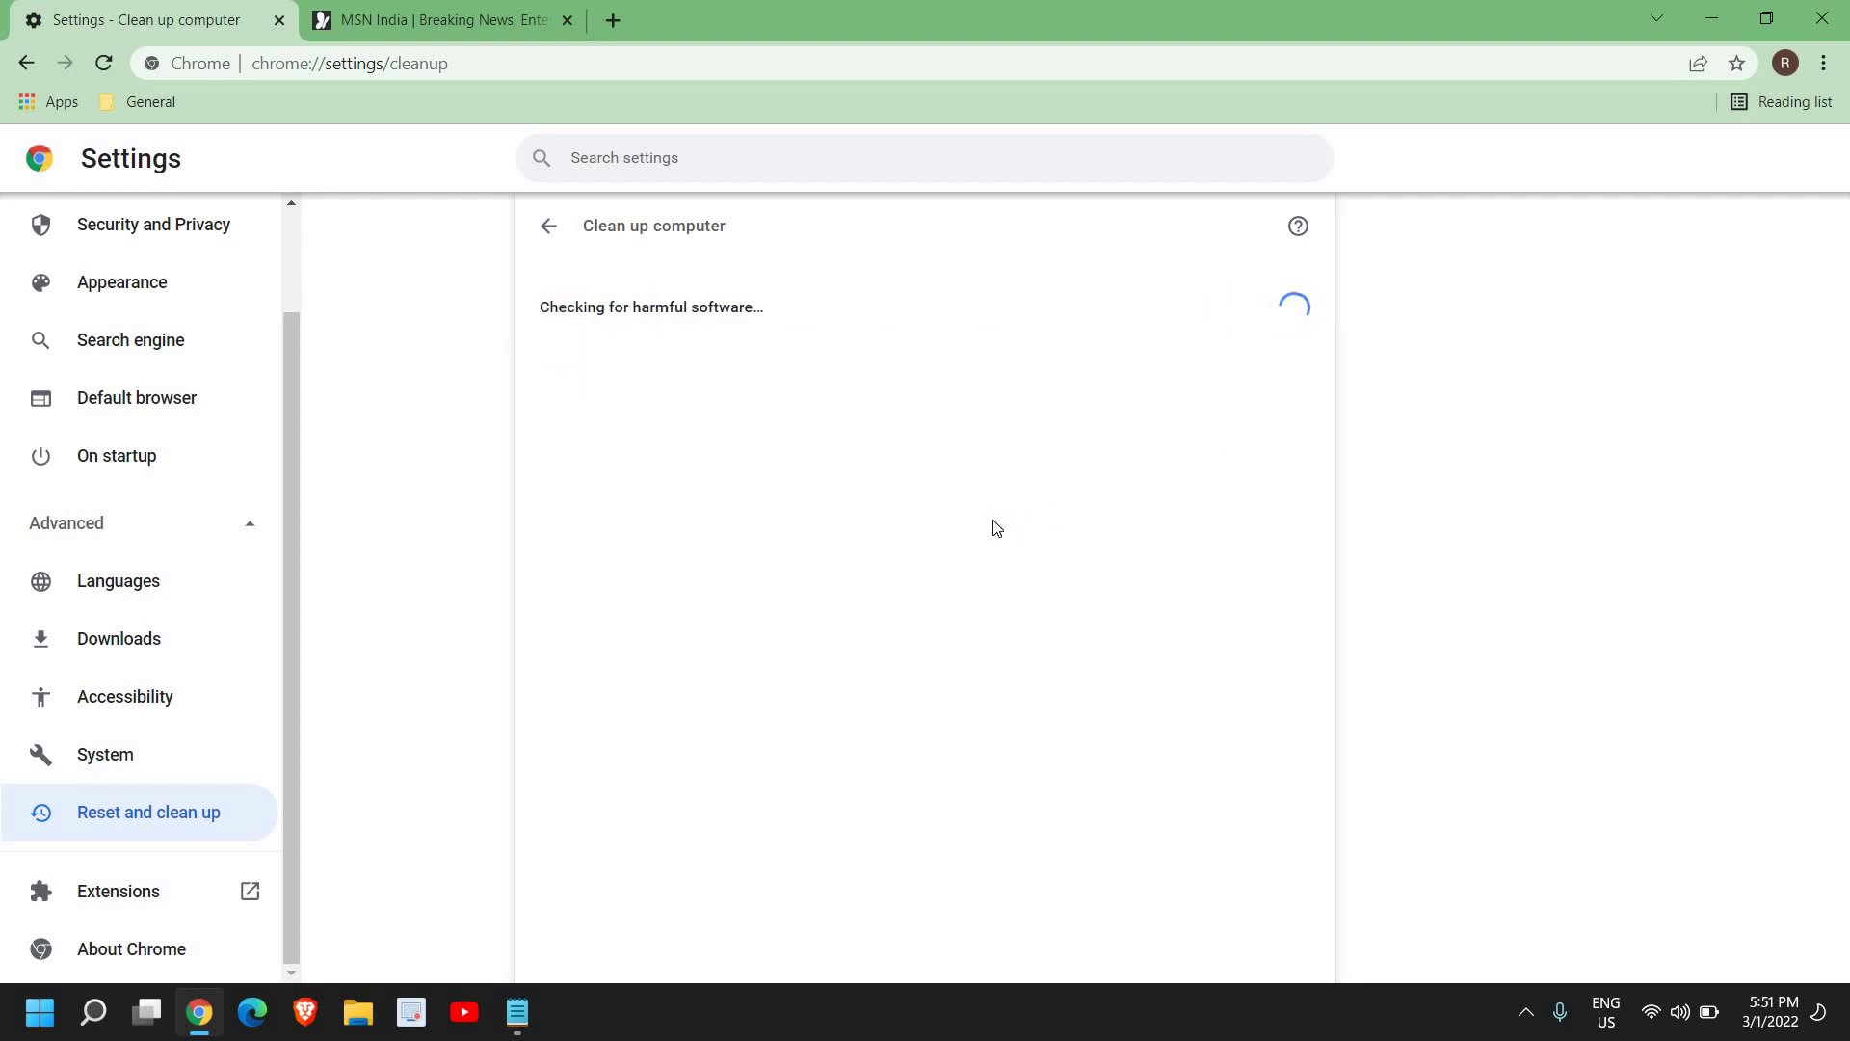